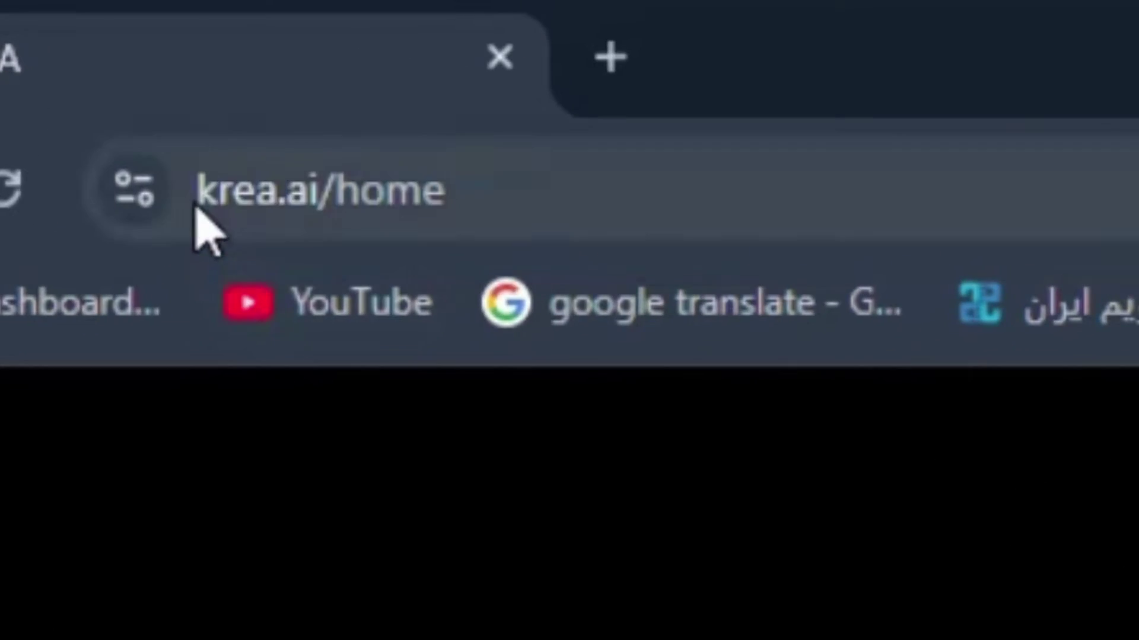
# Go to krea.ai, open the Enhancer app, and sign in.
pyautogui.moveTo(196, 205); pyautogui.dragTo(477, 237)
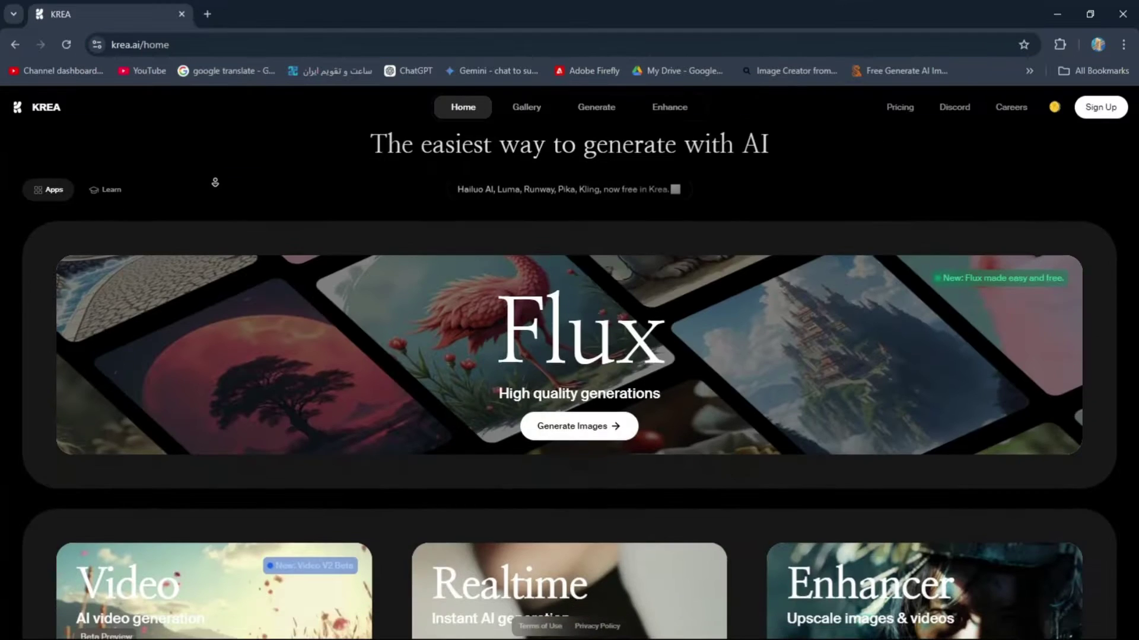
pyautogui.scroll(-4, 215, 181)
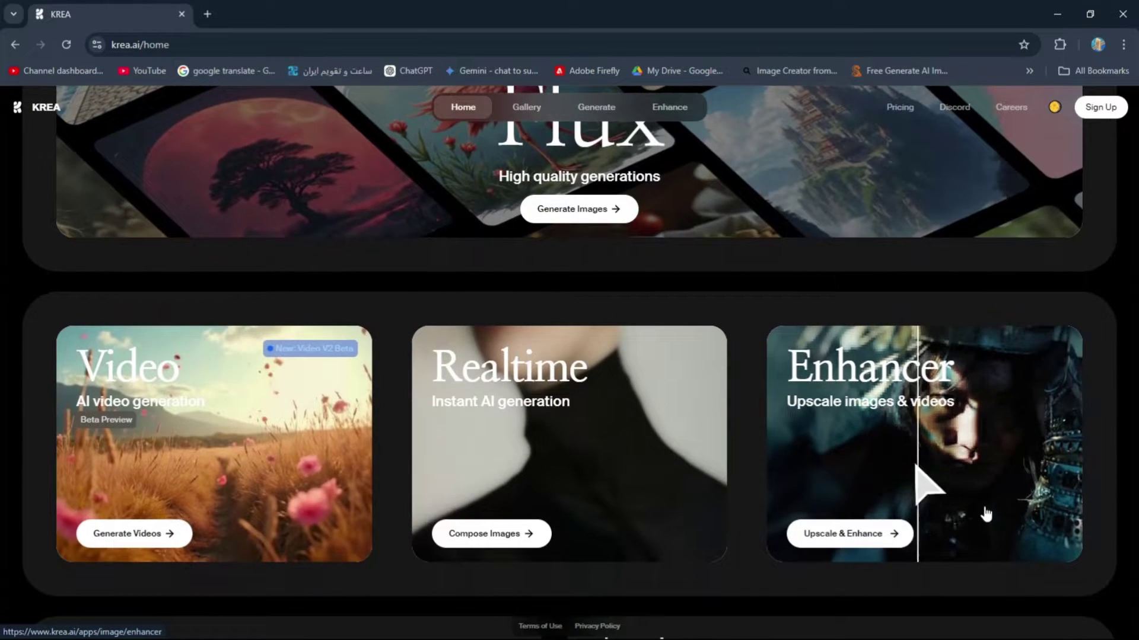
pyautogui.click(984, 513)
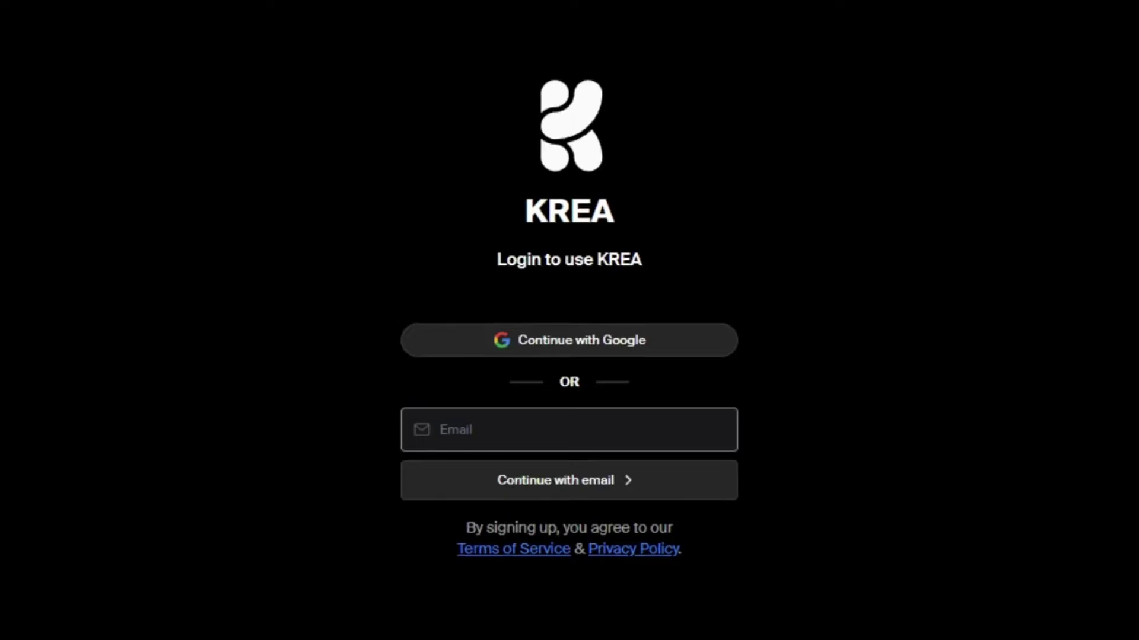
pyautogui.press('Tab')
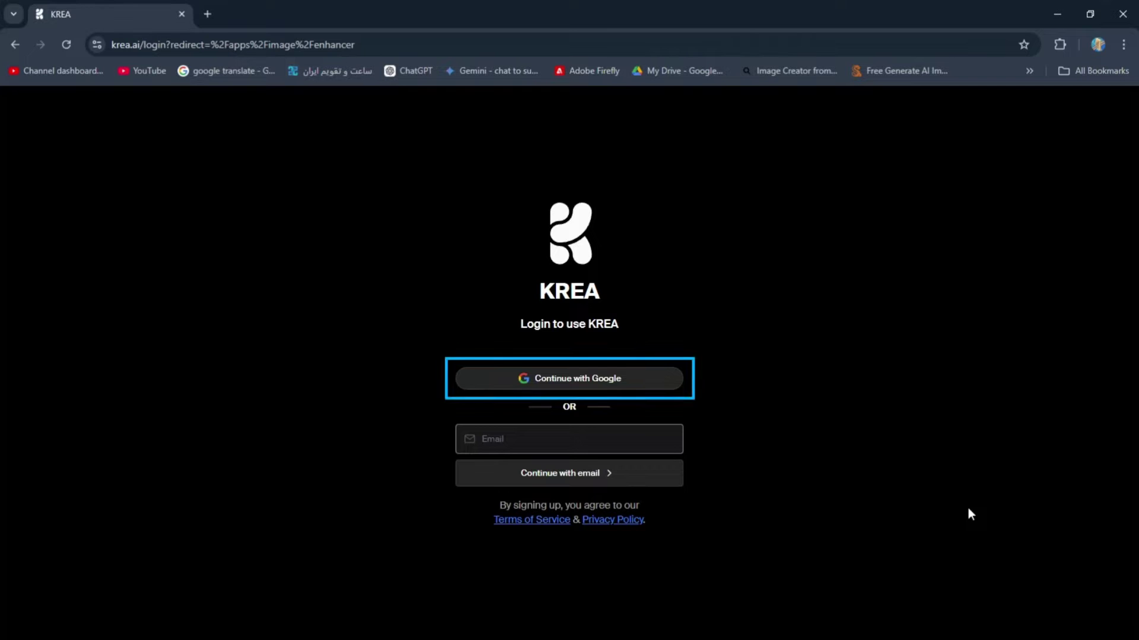
pyautogui.press('Tab')
pyautogui.press('Return')
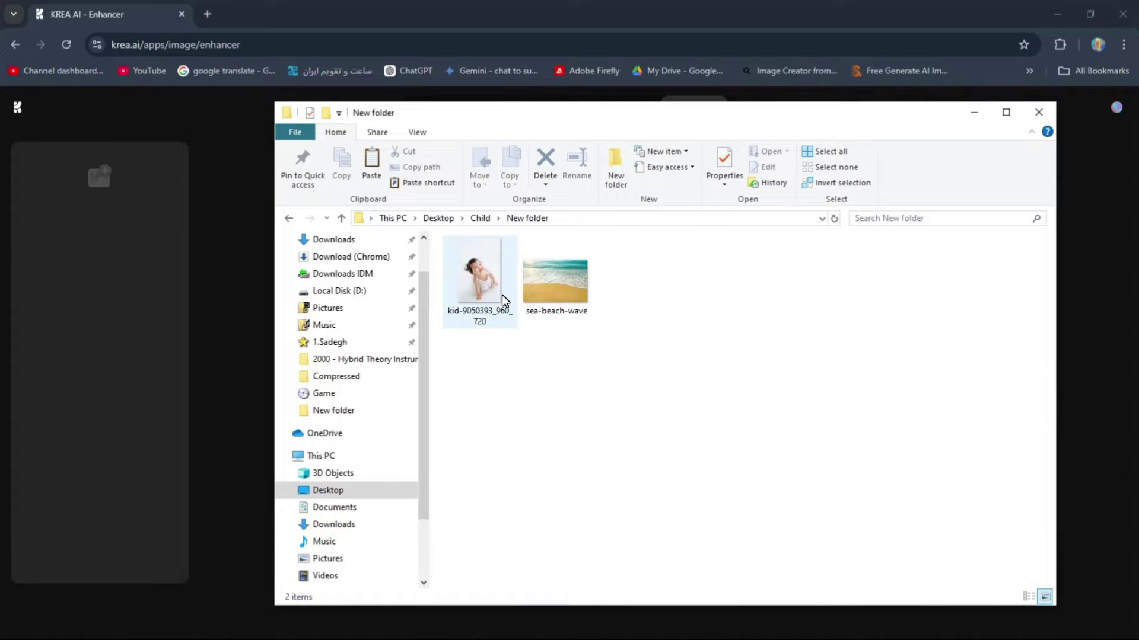
# Load the kid photo into the Enhancer and set upscaling to 8x.
pyautogui.moveTo(501, 294); pyautogui.dragTo(108, 222)
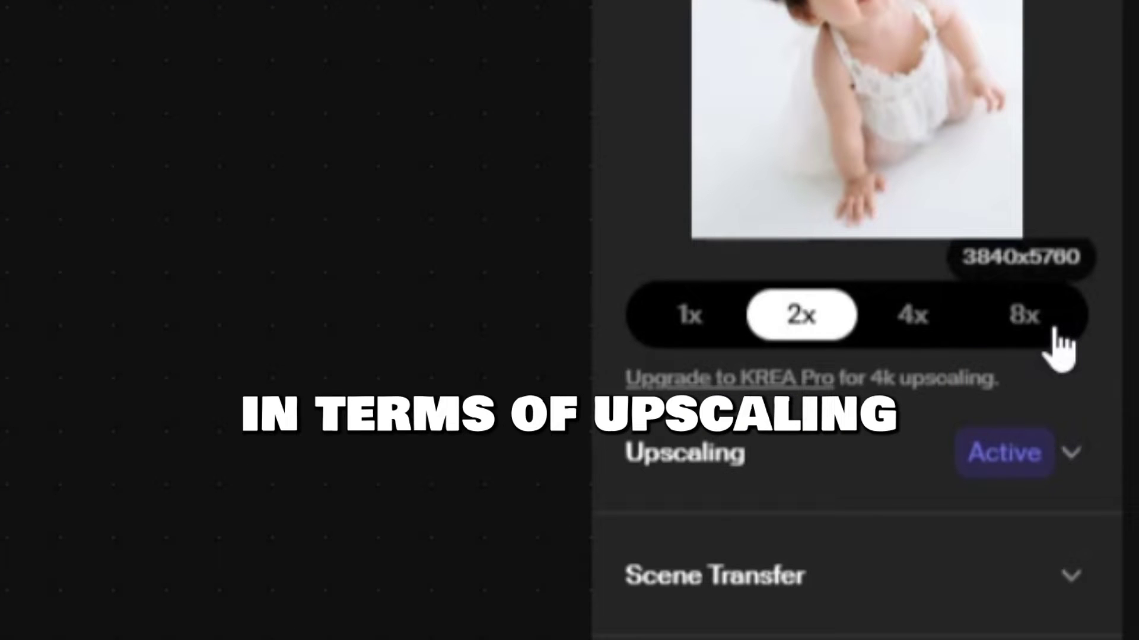
pyautogui.click(1054, 332)
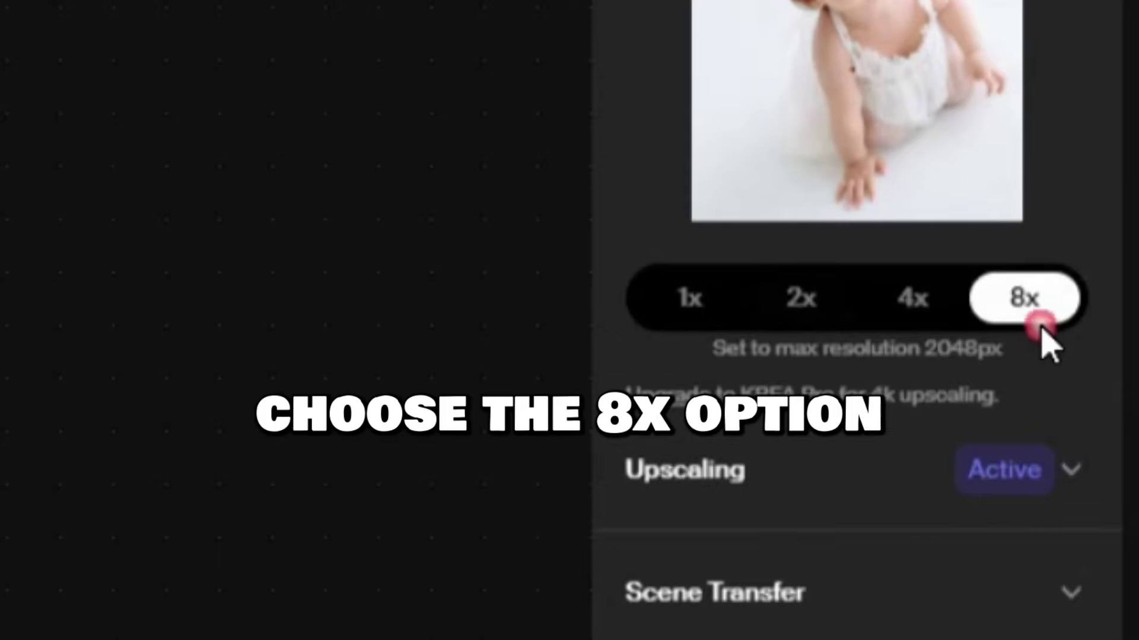
# Expand the Scene Transfer settings and activate Scene Transfer.
pyautogui.click(1070, 575)
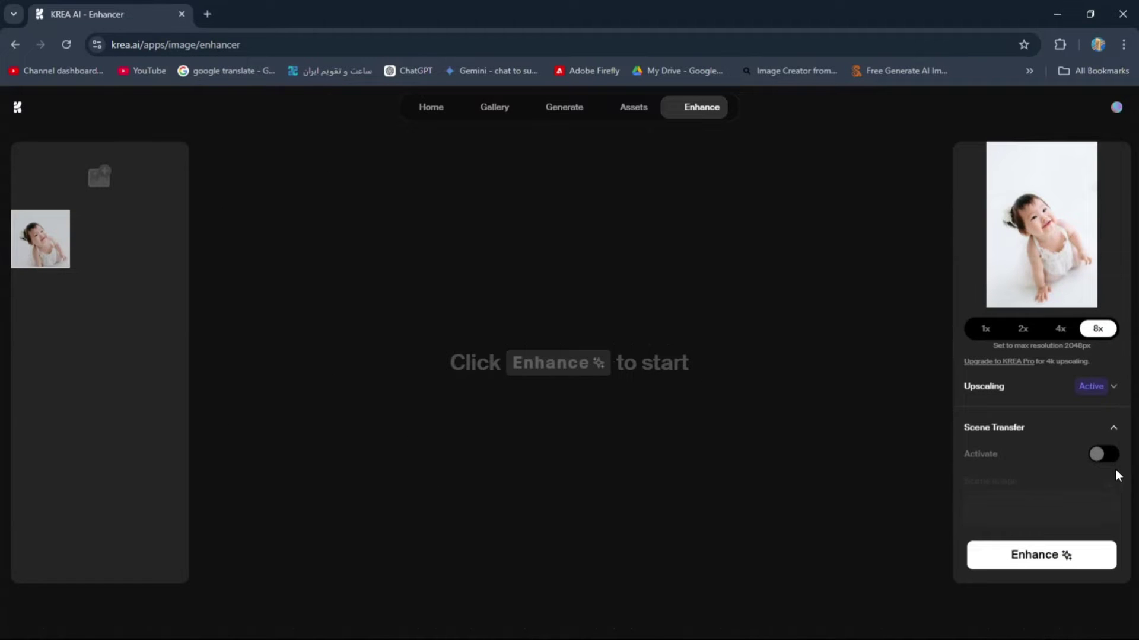
pyautogui.scroll(-1, 1114, 471)
pyautogui.click(1103, 389)
pyautogui.scroll(-1, 1080, 404)
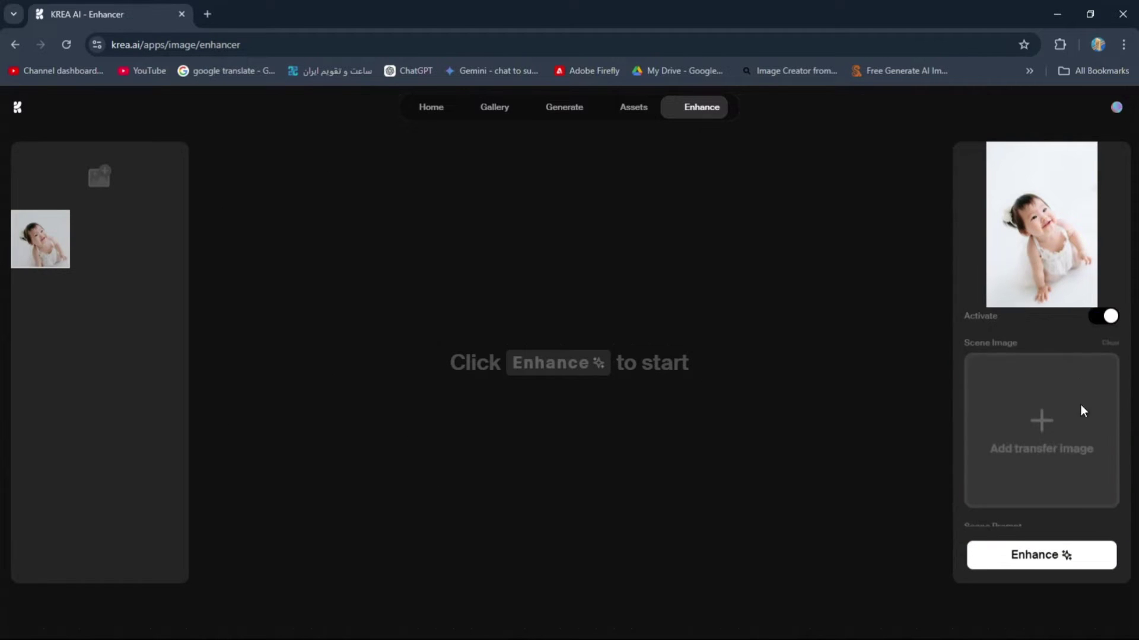
# Use the sea-beach-wave photo as the scene image with the prompt 'Light from the right'.
pyautogui.click(1077, 428)
pyautogui.click(341, 293)
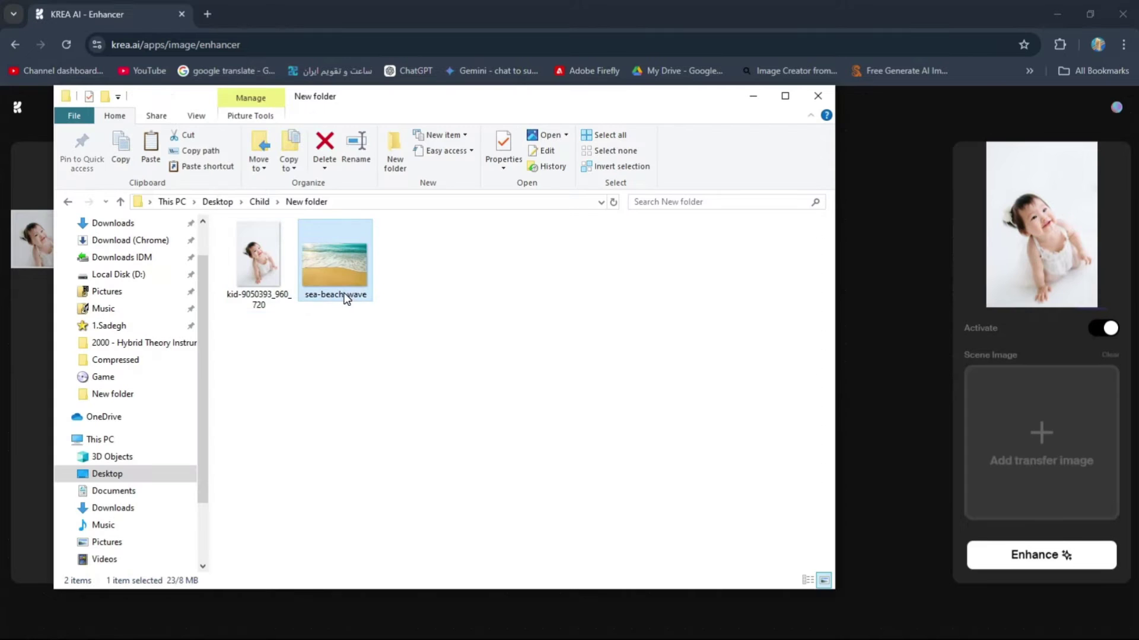
pyautogui.moveTo(343, 299); pyautogui.dragTo(1048, 451)
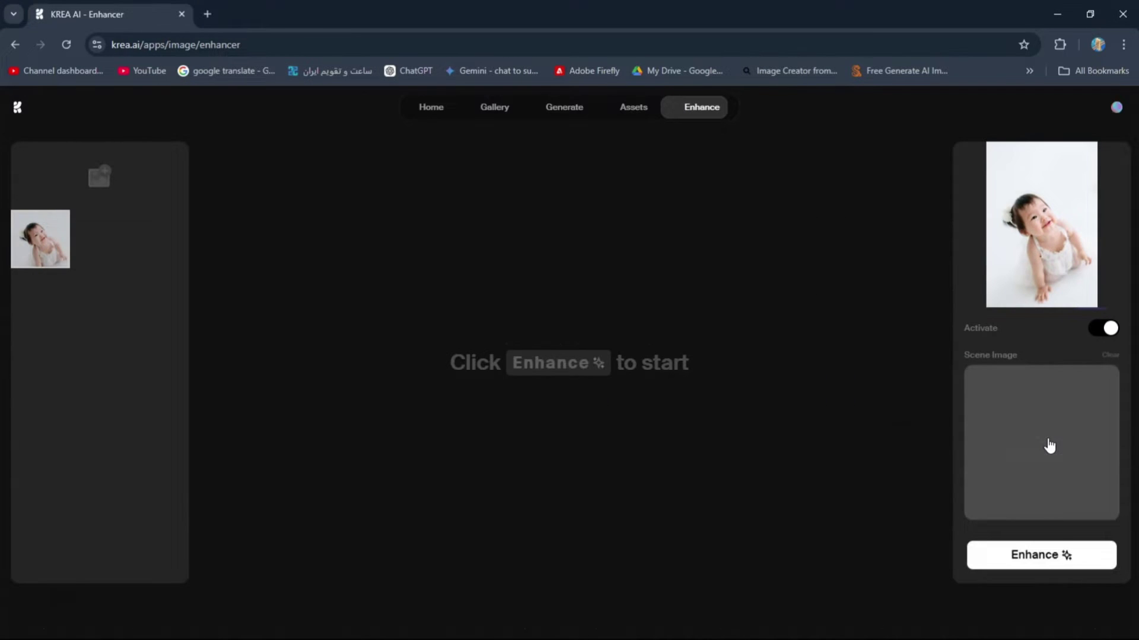
pyautogui.scroll(-3, 1050, 446)
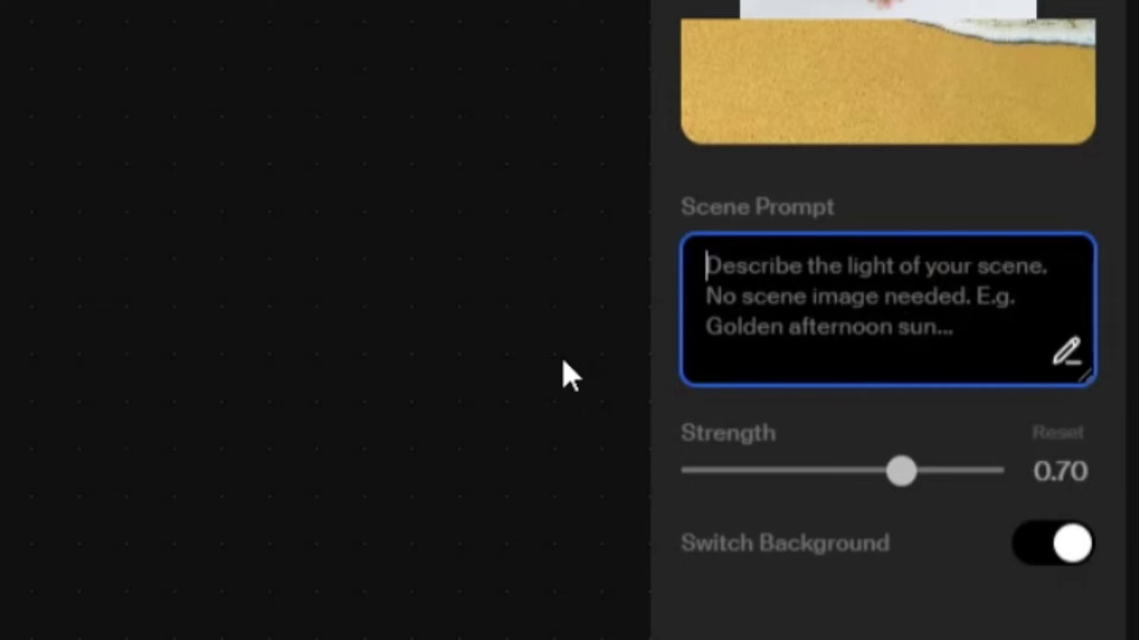
pyautogui.write('Light from')
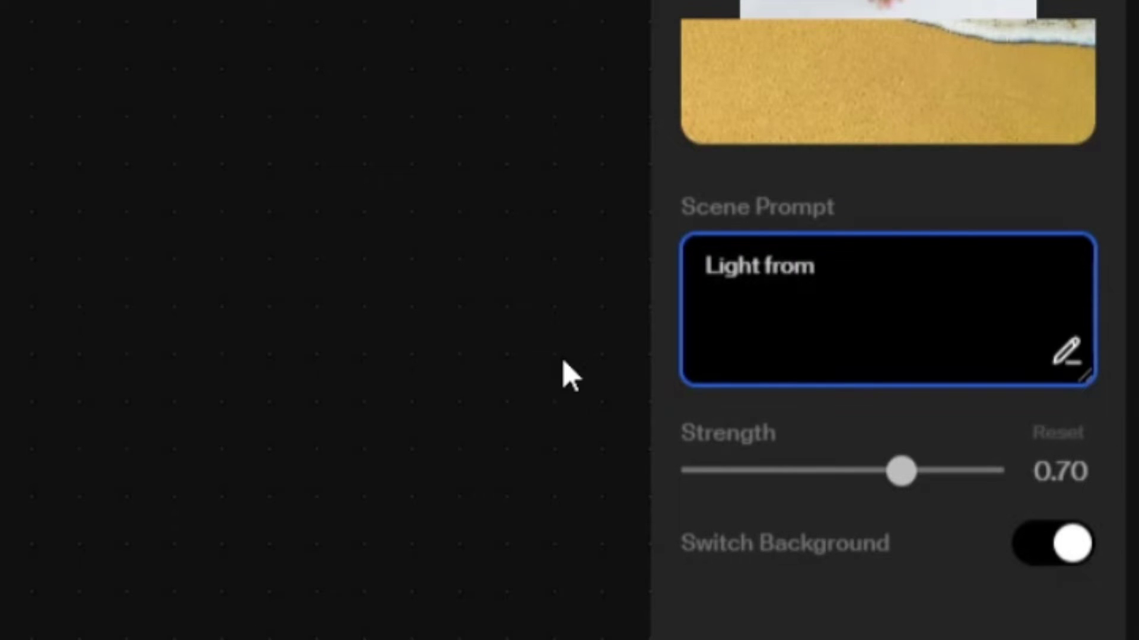
pyautogui.write(' the right')
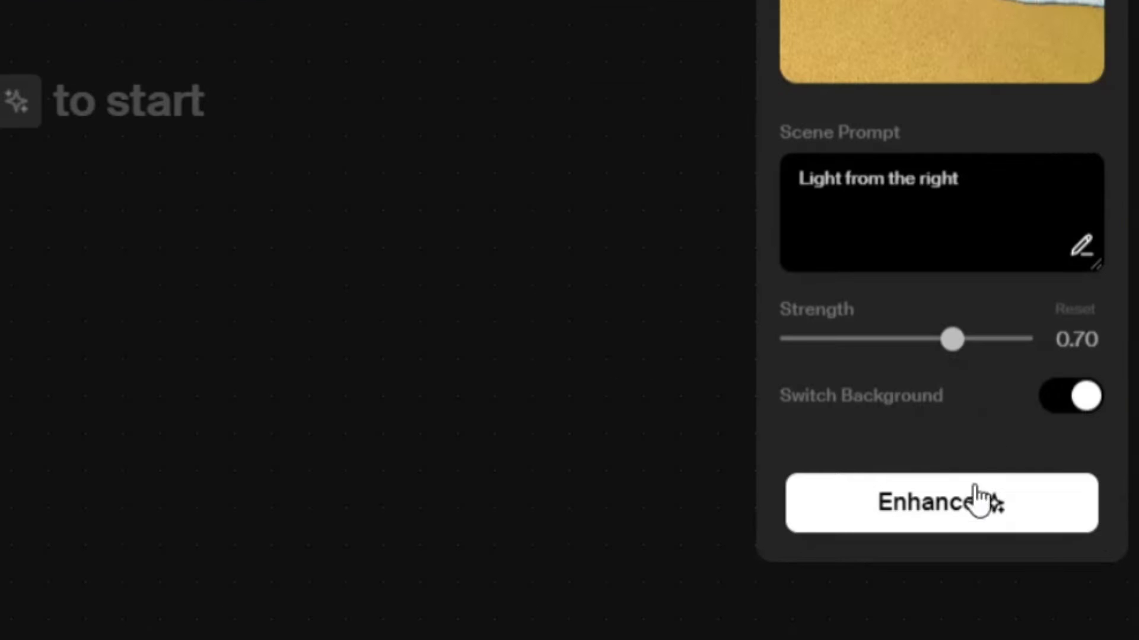
# Enhance the photo, regenerate at scene strength 0.88, compare versions, and download the result.
pyautogui.click(969, 507)
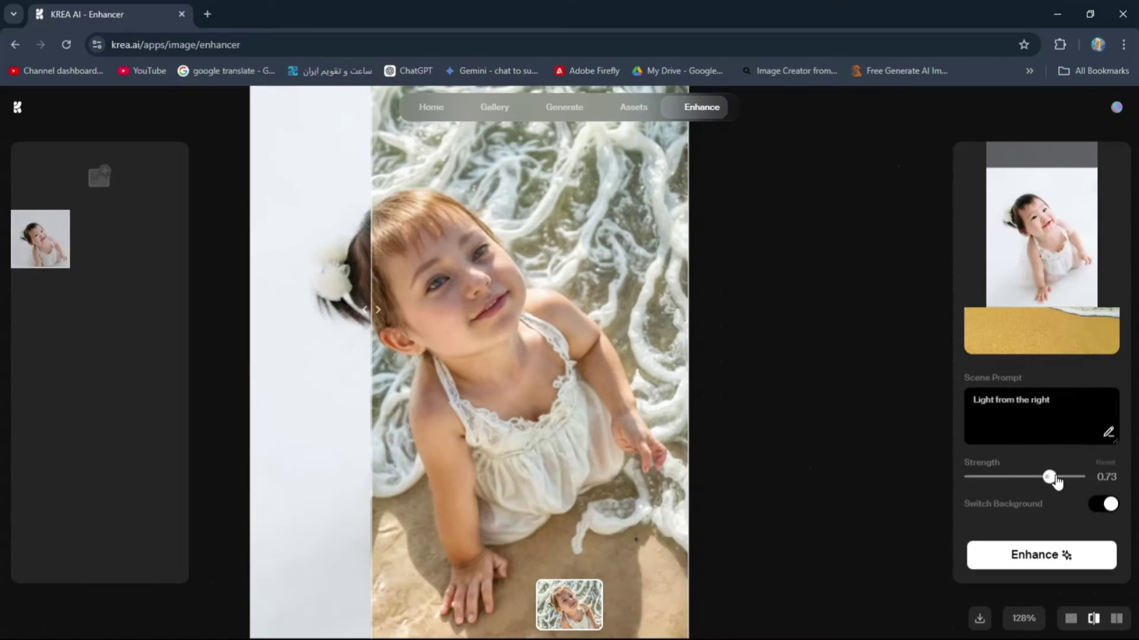
pyautogui.moveTo(1057, 481); pyautogui.dragTo(1071, 478)
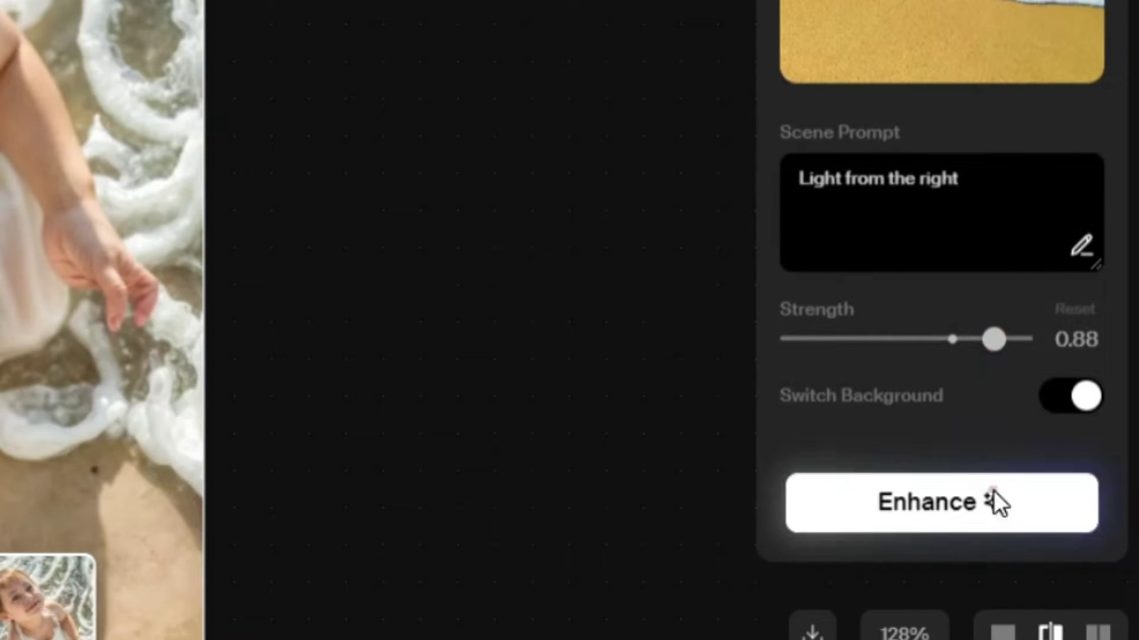
pyautogui.click(992, 493)
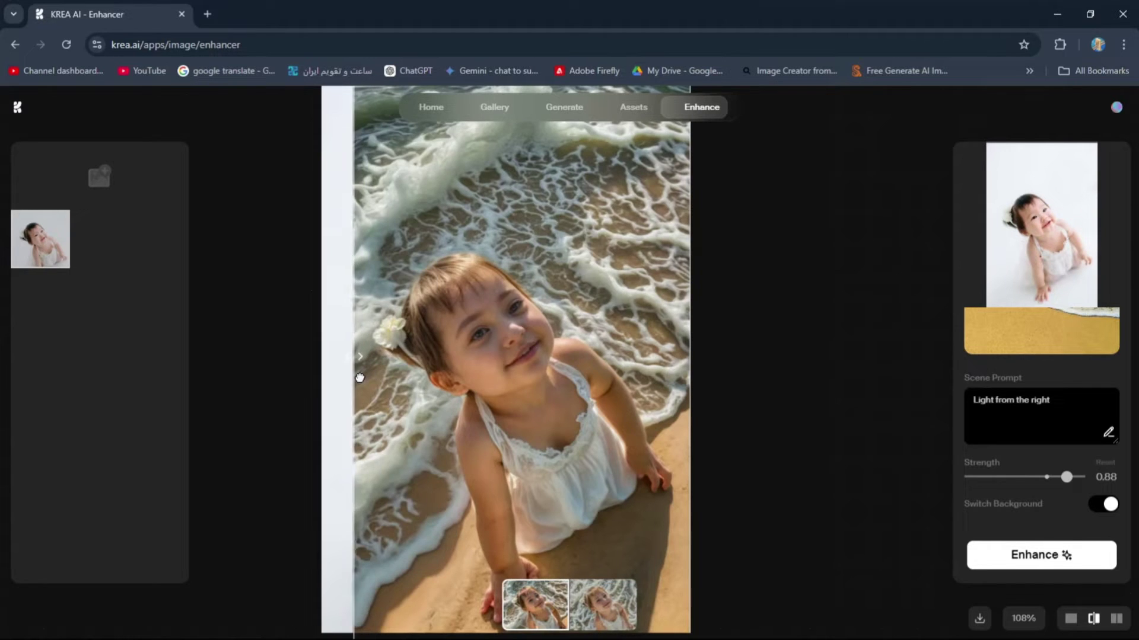
pyautogui.moveTo(359, 378); pyautogui.dragTo(335, 414)
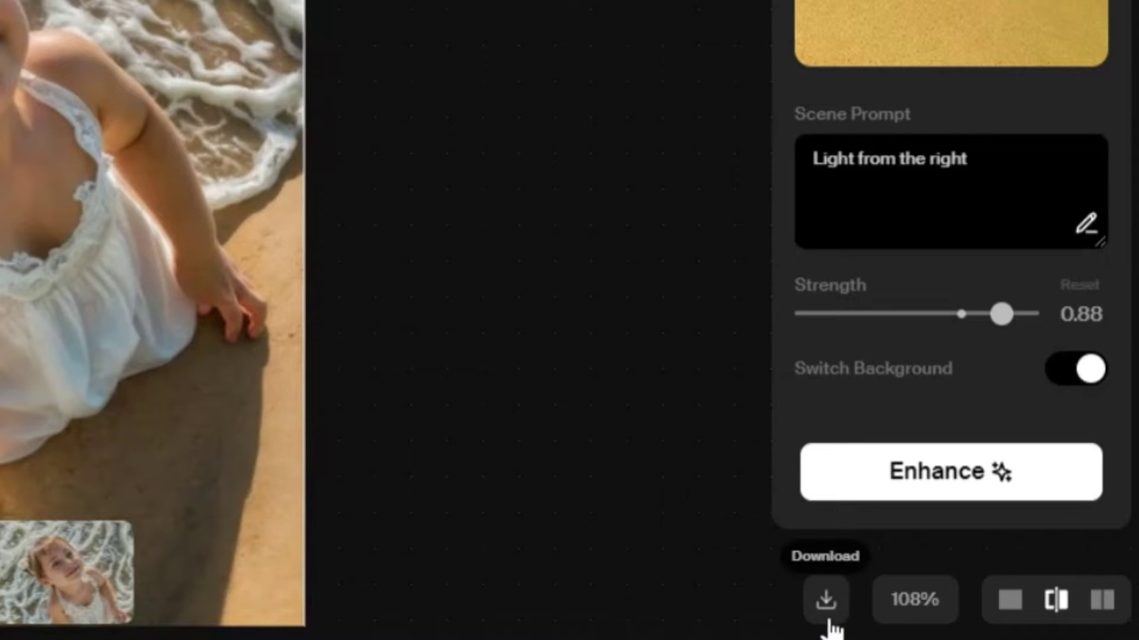
pyautogui.click(825, 602)
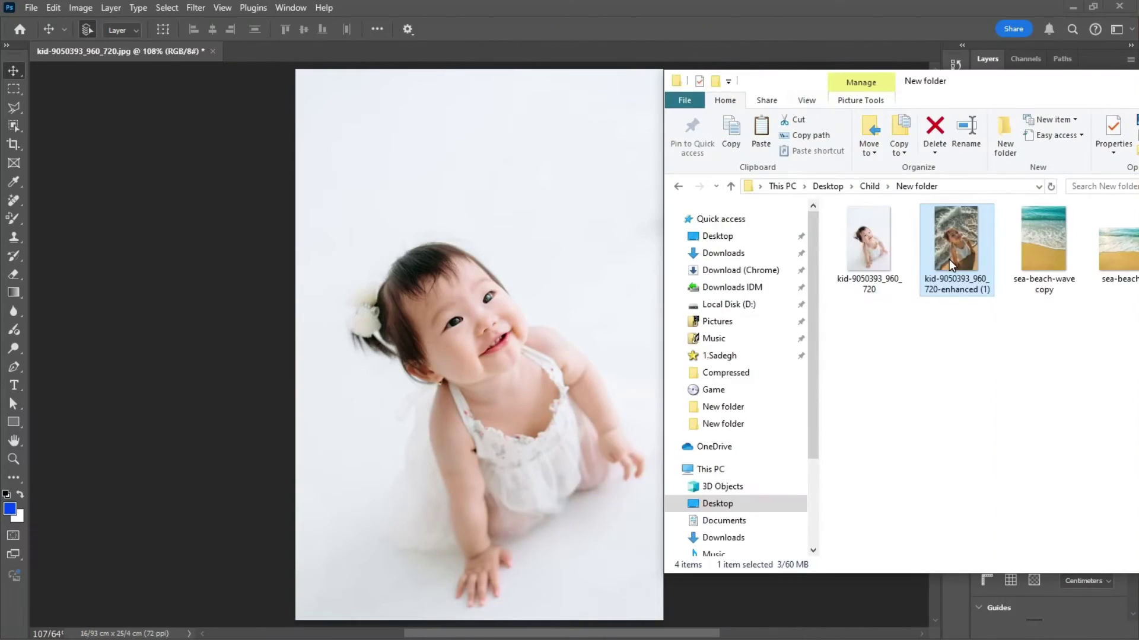
# Place the enhanced beach image over the kid photo and name the layer 'Scene Transfer'.
pyautogui.moveTo(949, 259); pyautogui.dragTo(494, 299)
pyautogui.click(709, 31)
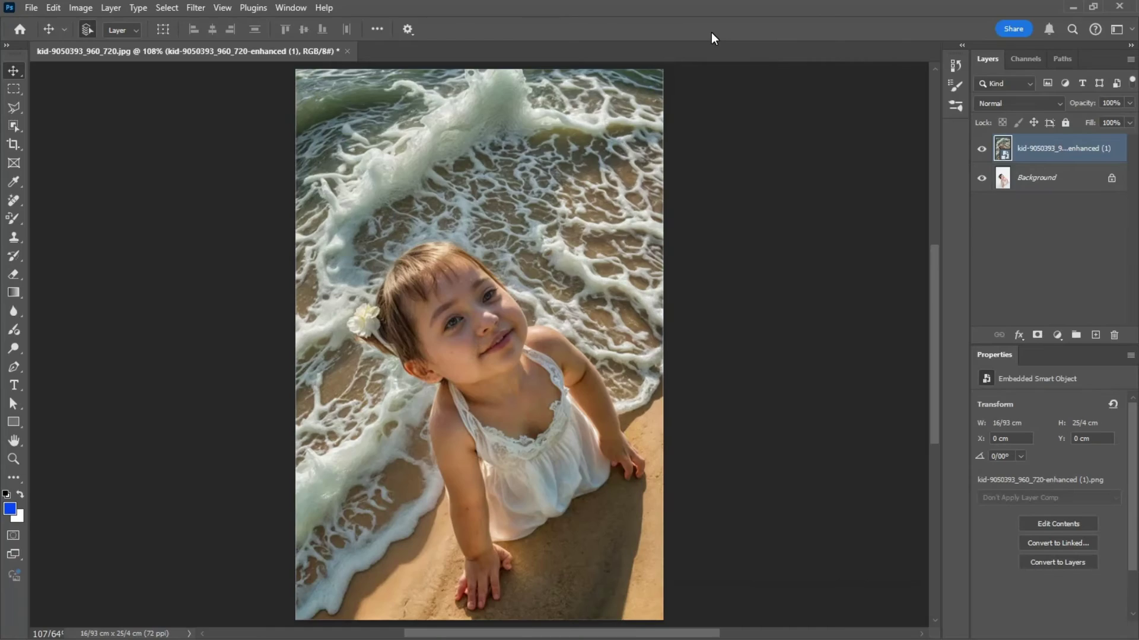
pyautogui.doubleClick(1052, 150)
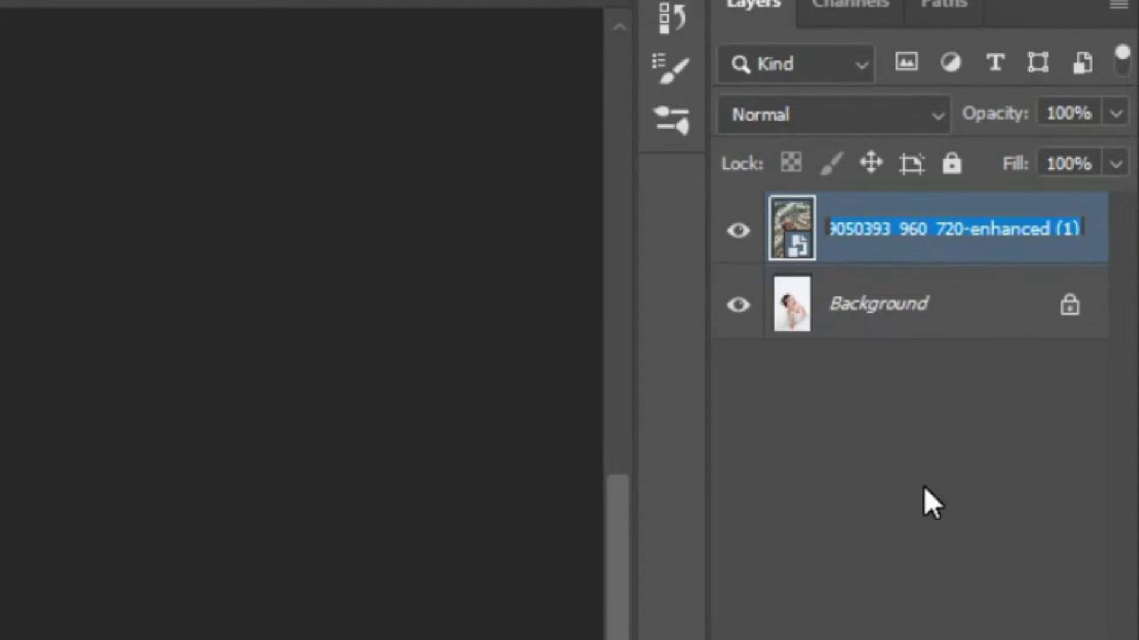
pyautogui.write('Scene Transfer')
pyautogui.press('Return')
# Mask Scene Transfer to restore the face and dress strap, with mask density 77%.
pyautogui.click(928, 554)
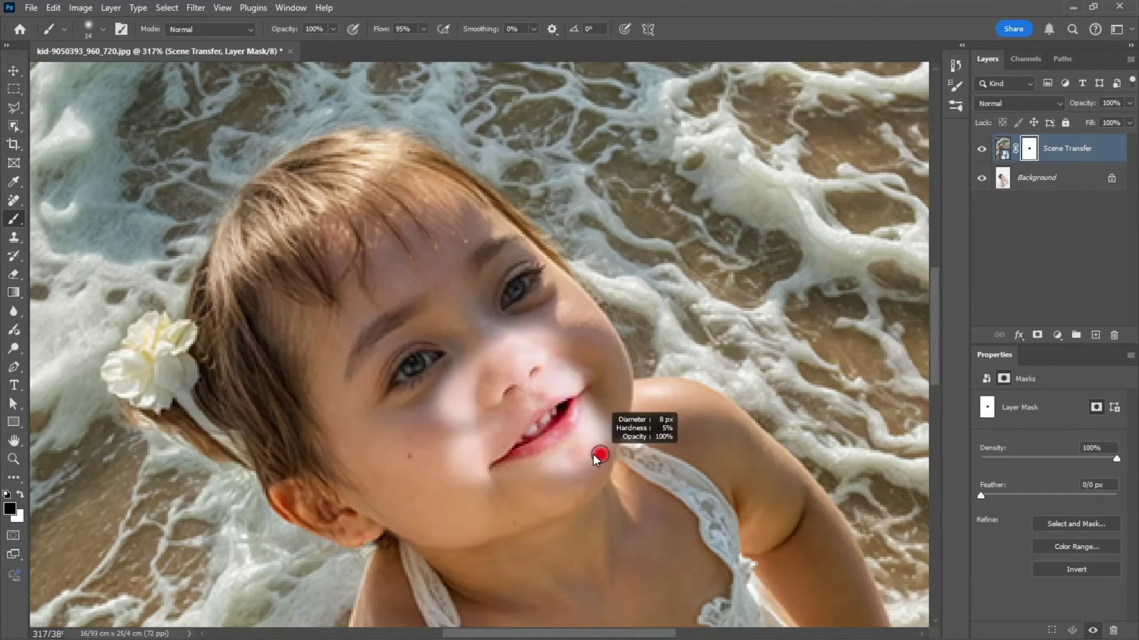
pyautogui.scroll(5, 601, 454)
pyautogui.scroll(-4, 661, 450)
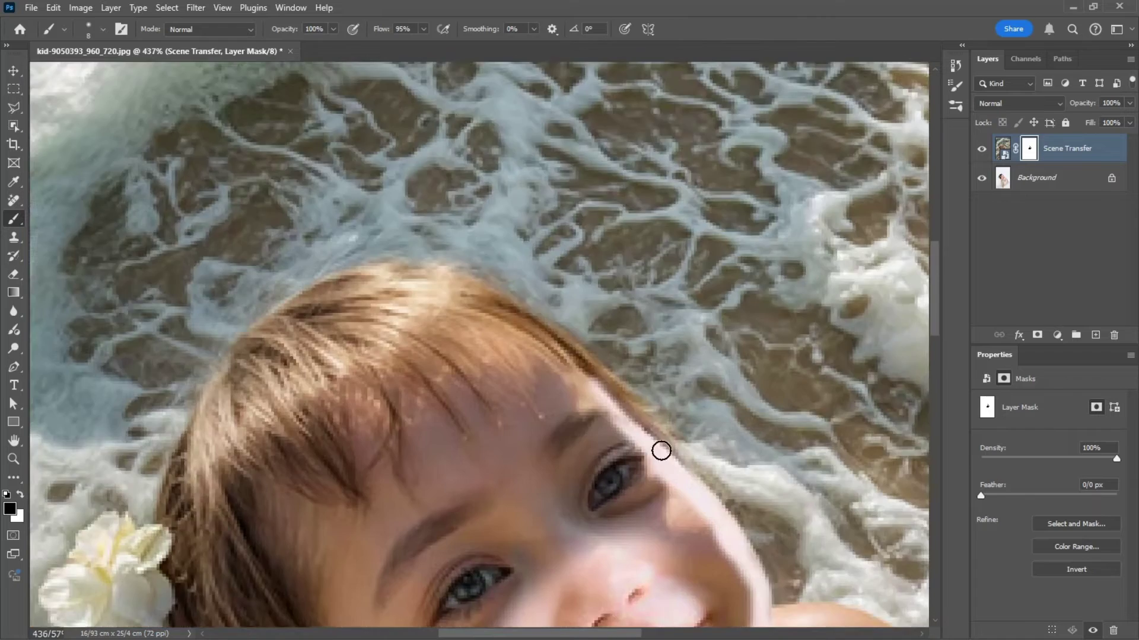
pyautogui.scroll(4, 661, 449)
pyautogui.moveTo(676, 365); pyautogui.dragTo(618, 388)
pyautogui.scroll(-6, 618, 387)
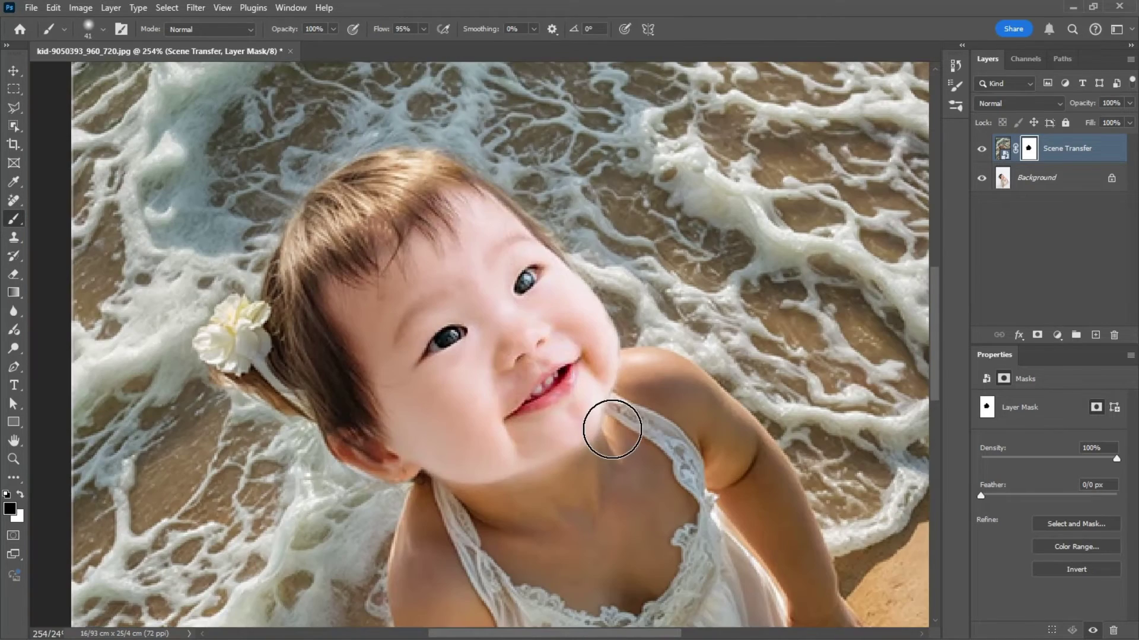
pyautogui.moveTo(612, 429); pyautogui.dragTo(727, 525)
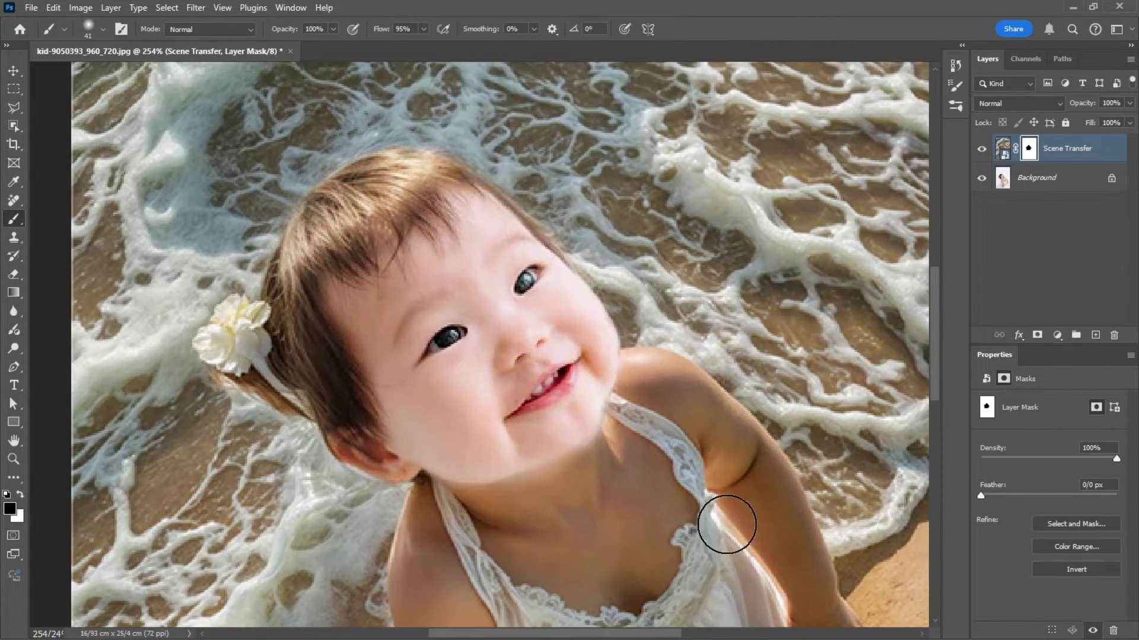
pyautogui.click(1087, 461)
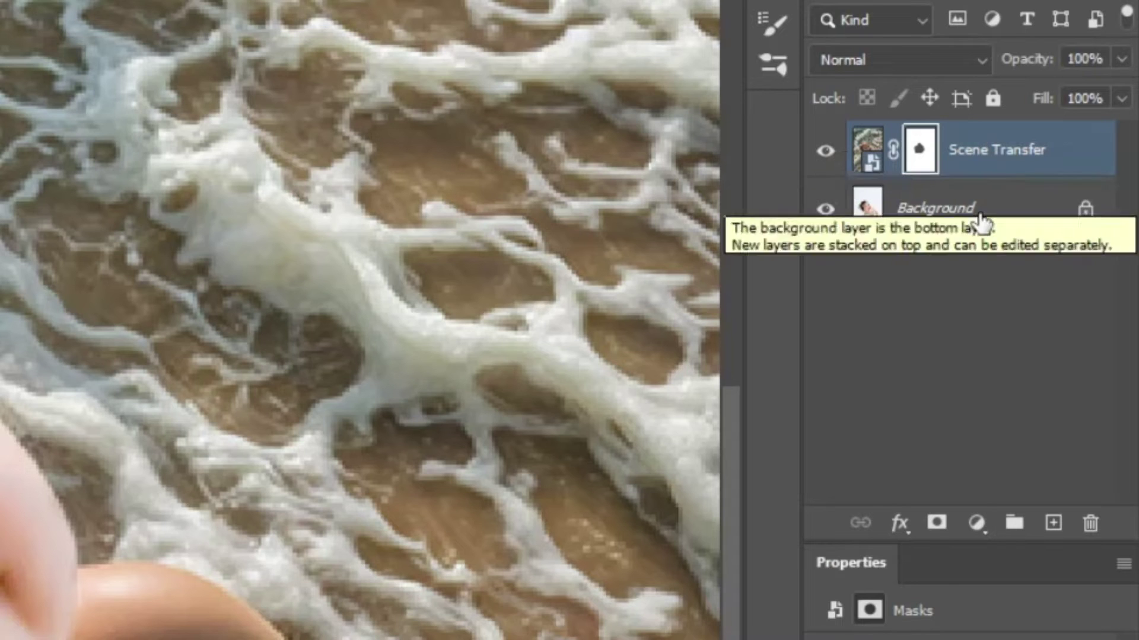
# Add a darkening Curves adjustment above the Background layer.
pyautogui.click(1061, 179)
pyautogui.click(1058, 335)
pyautogui.click(1020, 332)
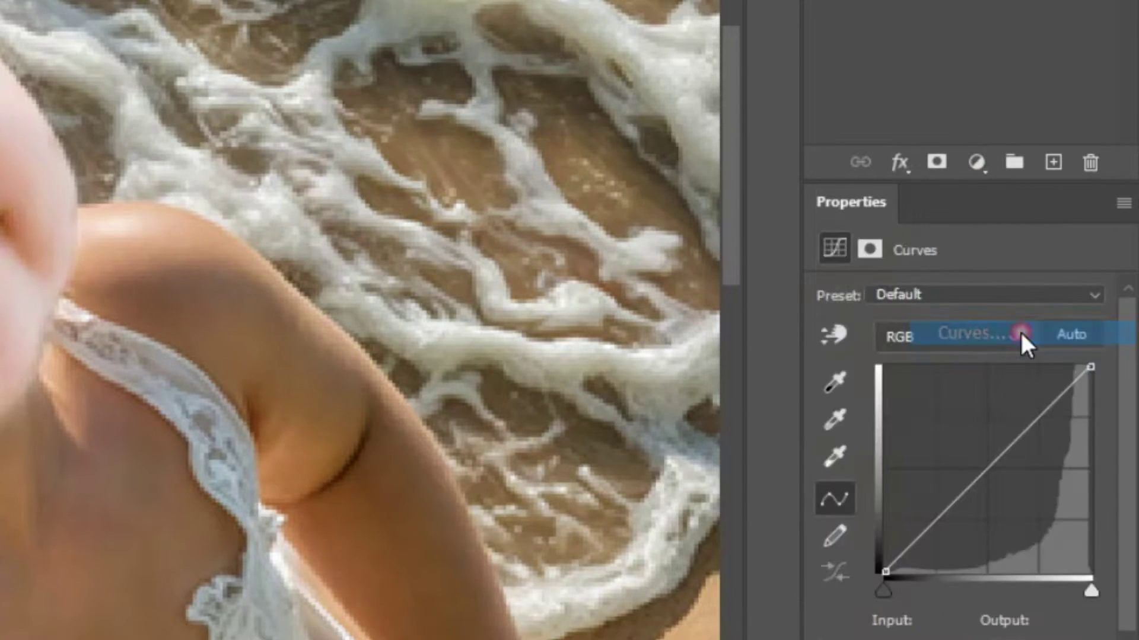
pyautogui.moveTo(1046, 500); pyautogui.dragTo(1051, 523)
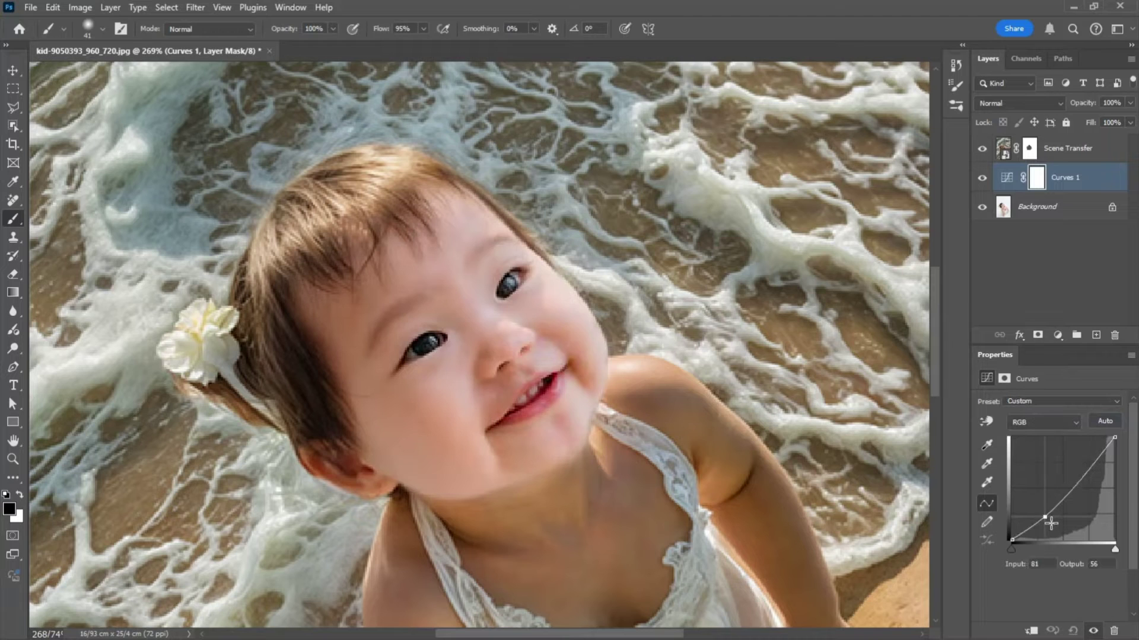
# Add a Hue/Saturation adjustment shifting the reds' hue to +4.
pyautogui.click(1058, 335)
pyautogui.click(1072, 466)
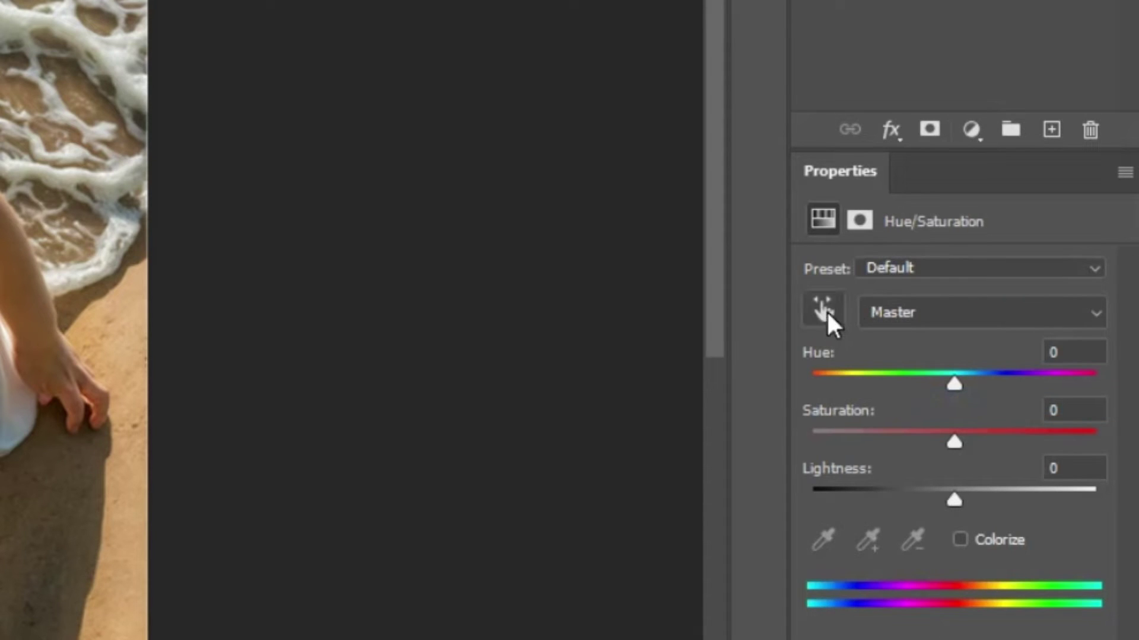
pyautogui.click(827, 311)
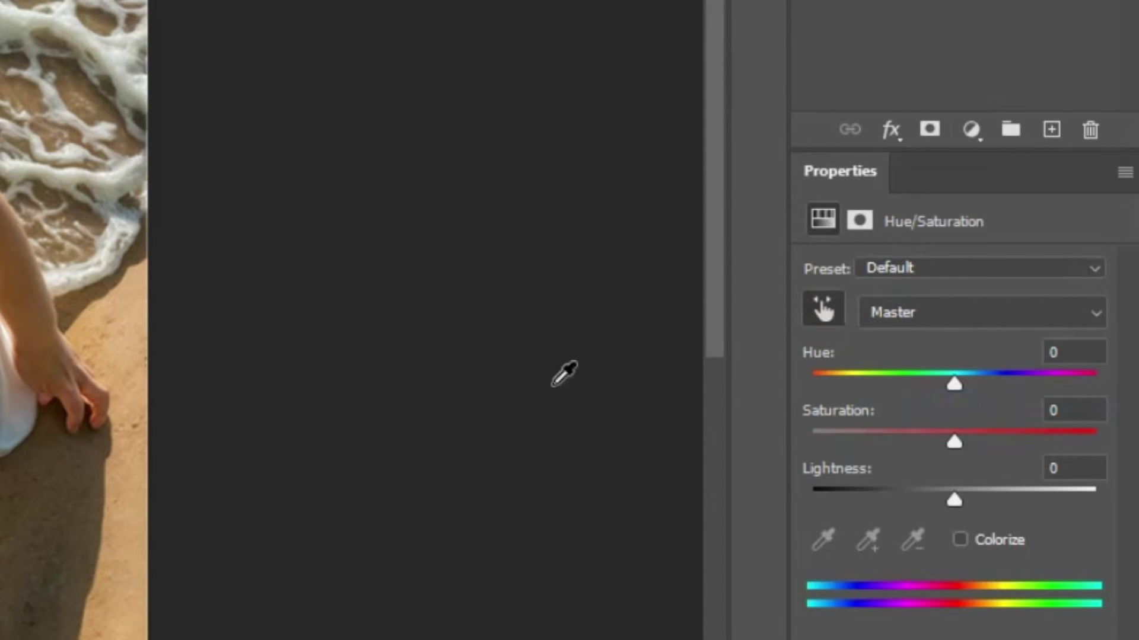
pyautogui.click(466, 346)
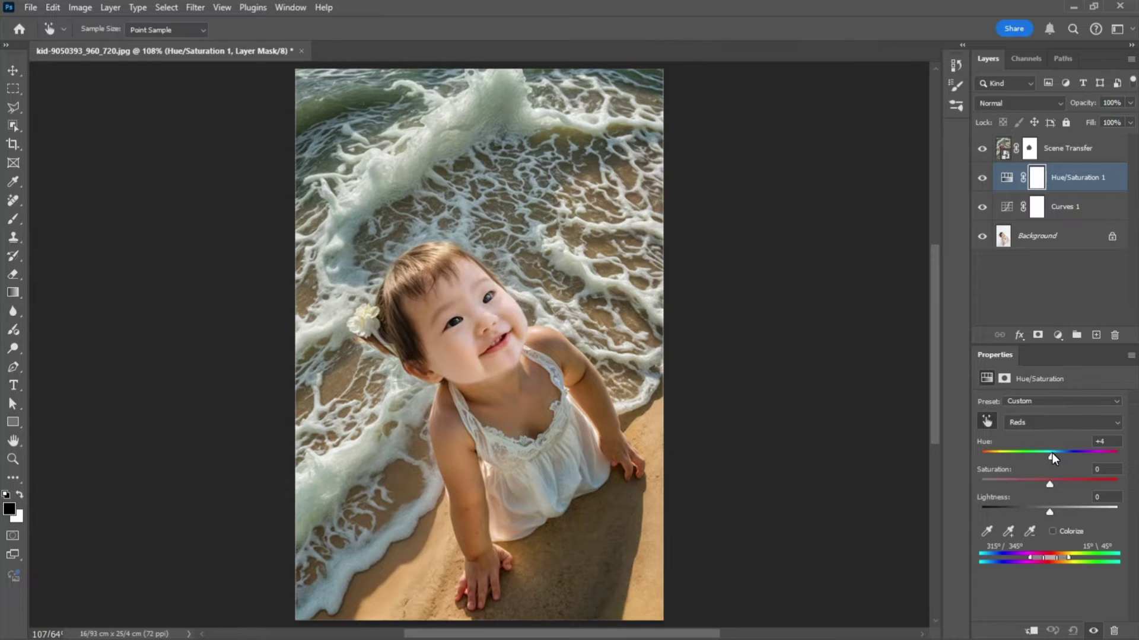
pyautogui.moveTo(1052, 453); pyautogui.dragTo(1052, 457)
pyautogui.click(1100, 214)
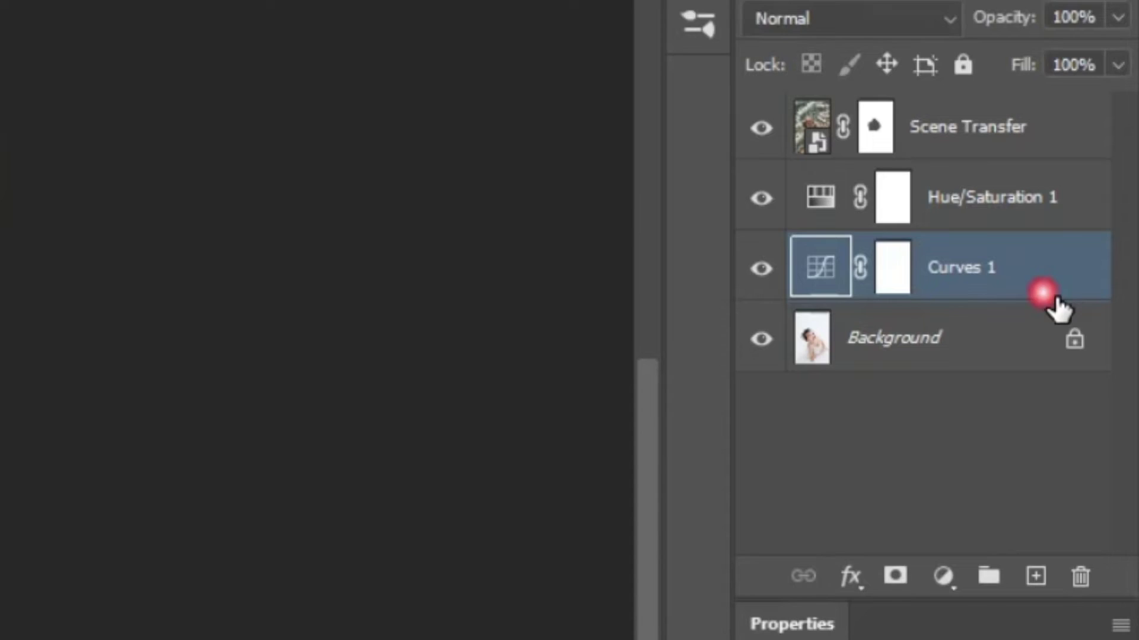
# Split the Curves 1 Blend If Underlying Layer white slider to 183/255 to spare highlights.
pyautogui.doubleClick(1047, 296)
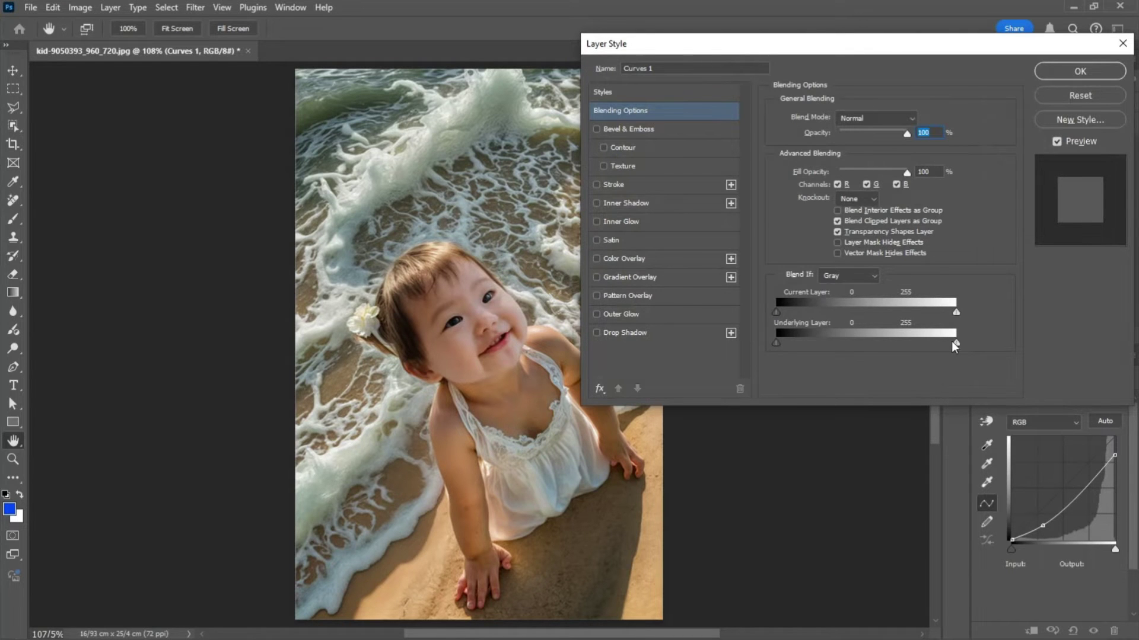
pyautogui.moveTo(953, 344); pyautogui.dragTo(918, 344)
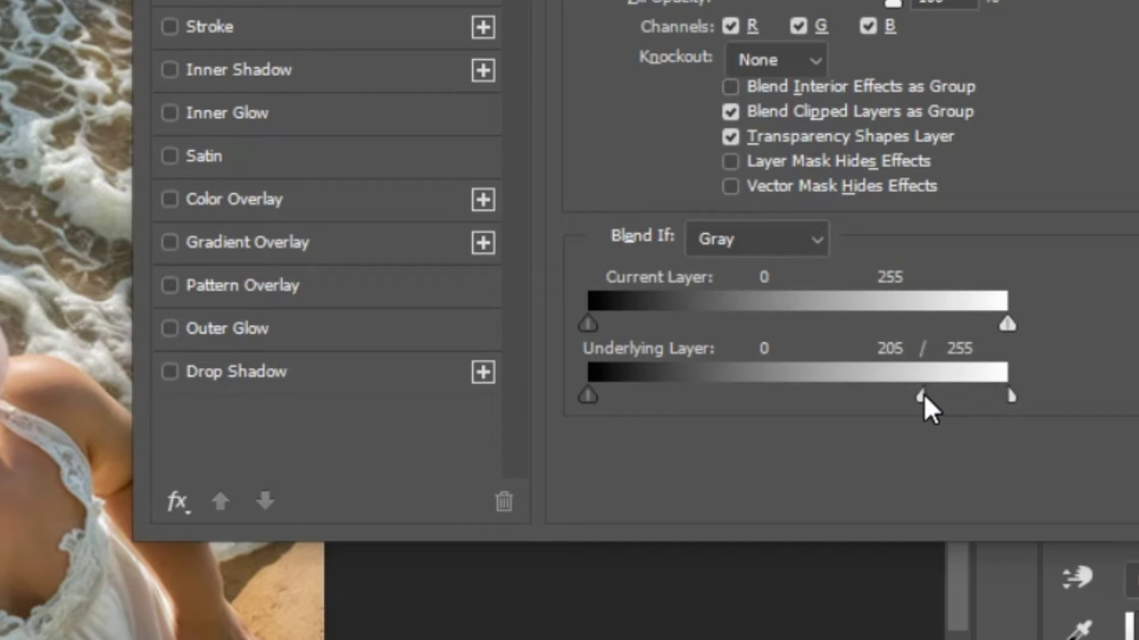
pyautogui.moveTo(924, 396); pyautogui.dragTo(889, 391)
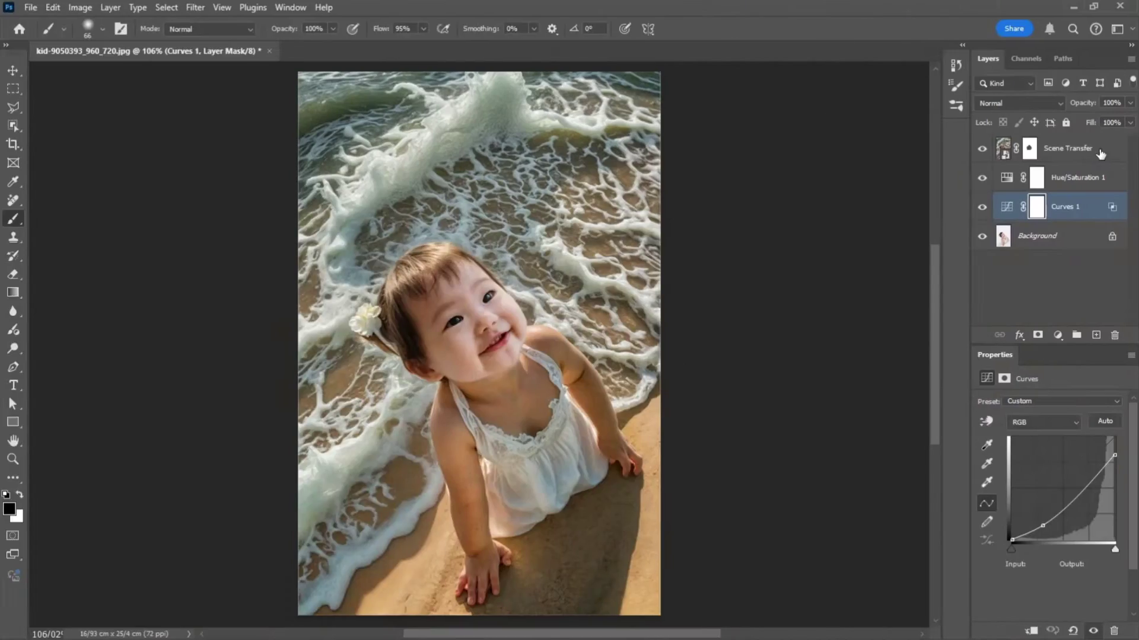
# Select the child with the Object Selection tool on the Scene Transfer layer.
pyautogui.click(1101, 150)
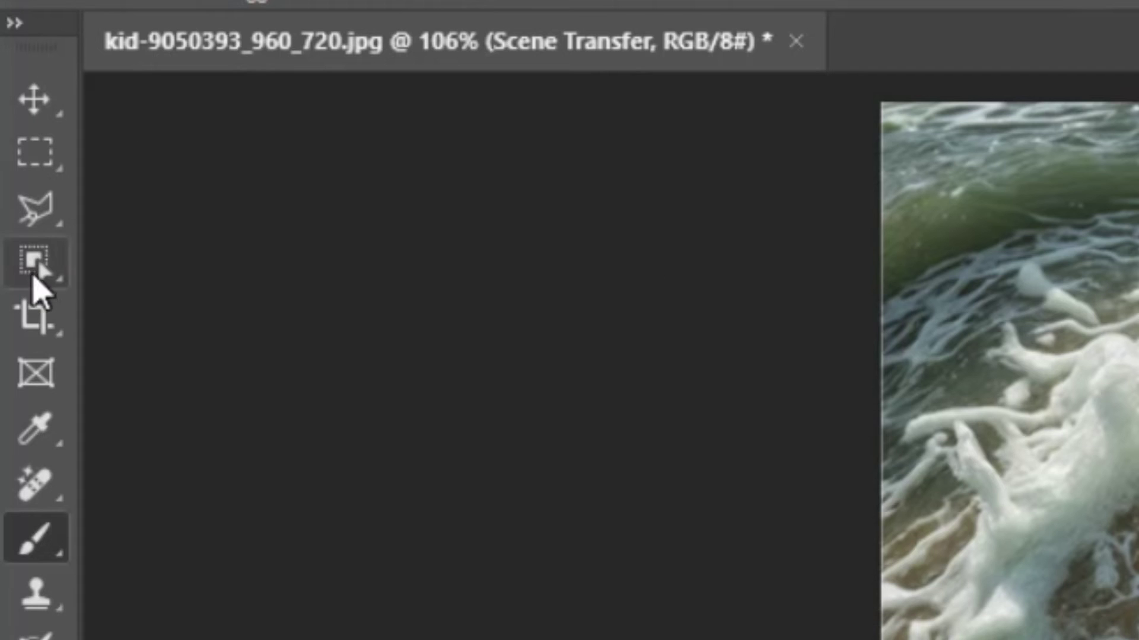
pyautogui.click(13, 125)
pyautogui.moveTo(339, 237); pyautogui.dragTo(647, 615)
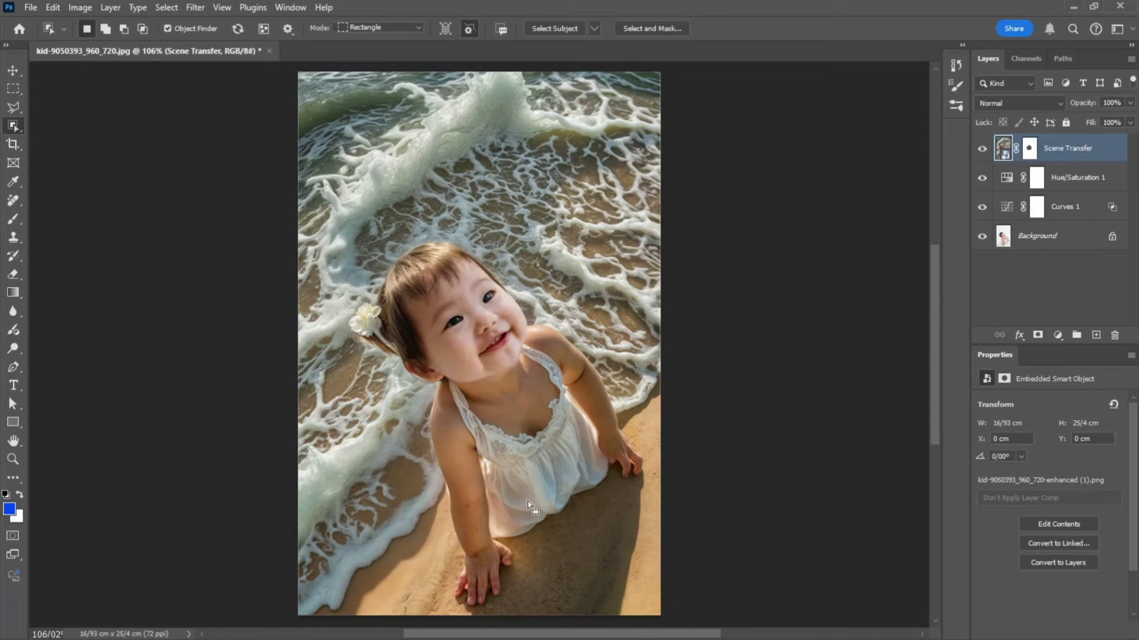
# Add a Hue/Saturation layer targeting the child's reds: hue -7, saturation -25.
pyautogui.click(1057, 335)
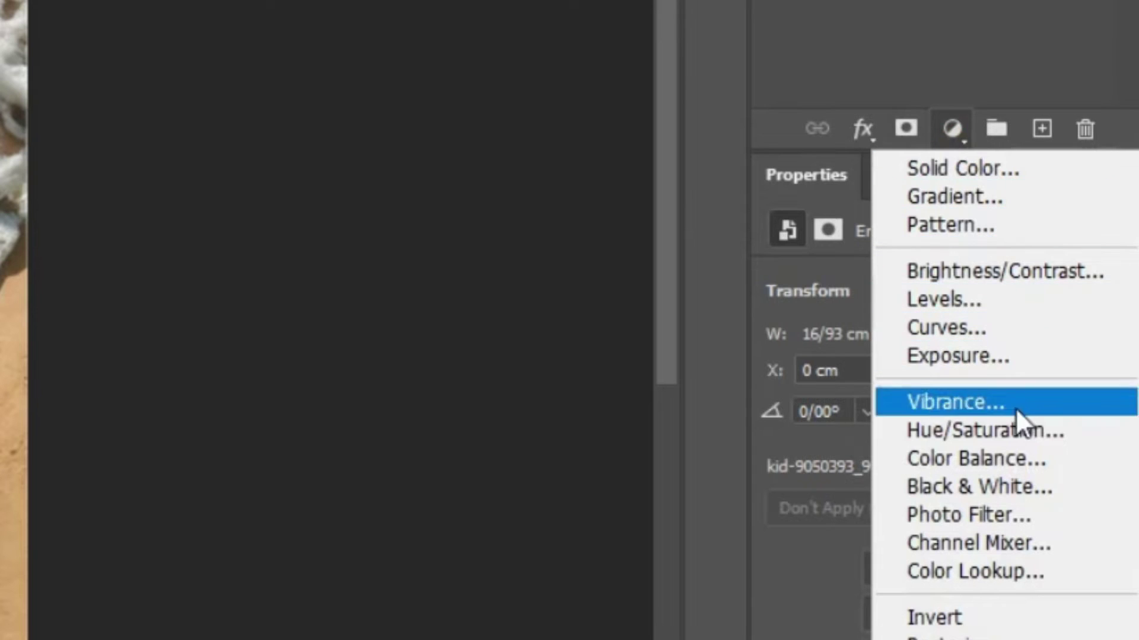
pyautogui.click(1082, 431)
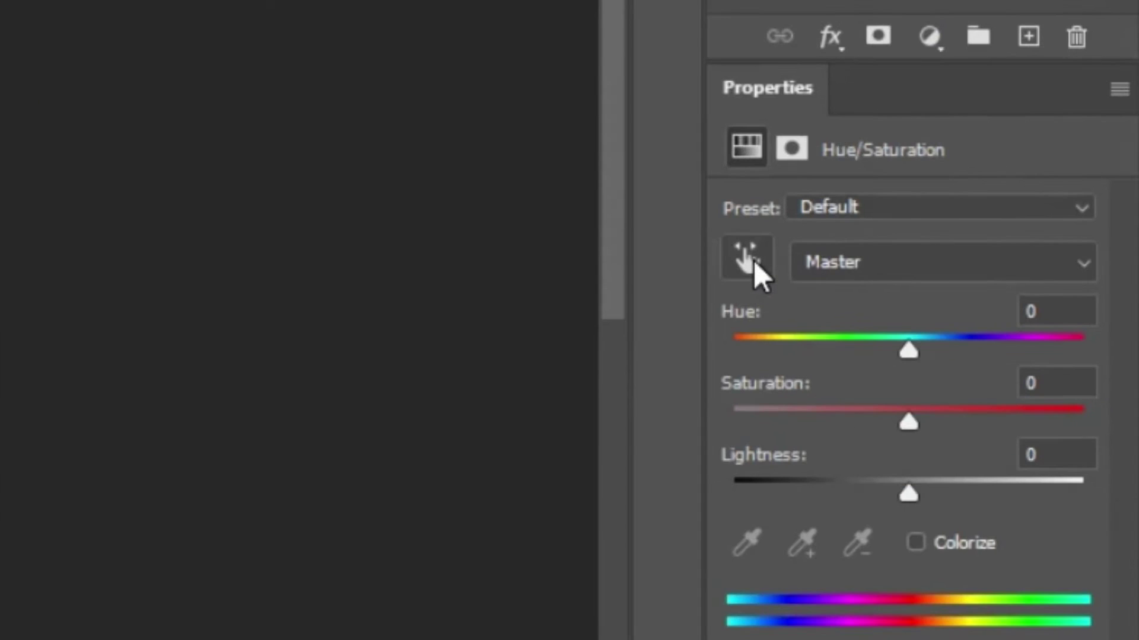
pyautogui.click(784, 339)
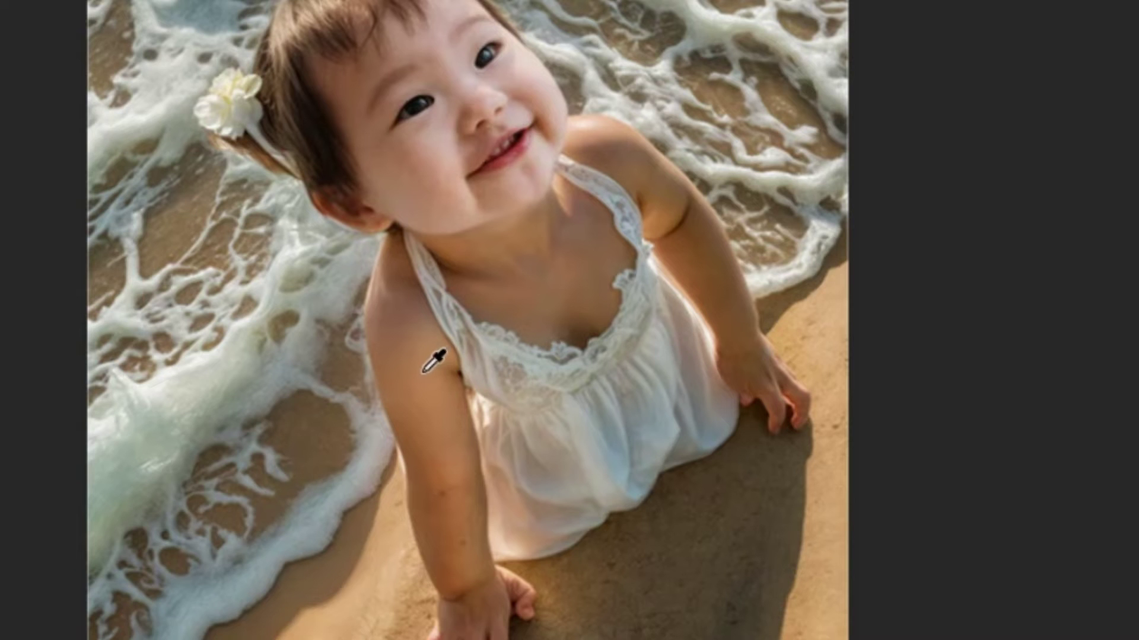
pyautogui.click(423, 373)
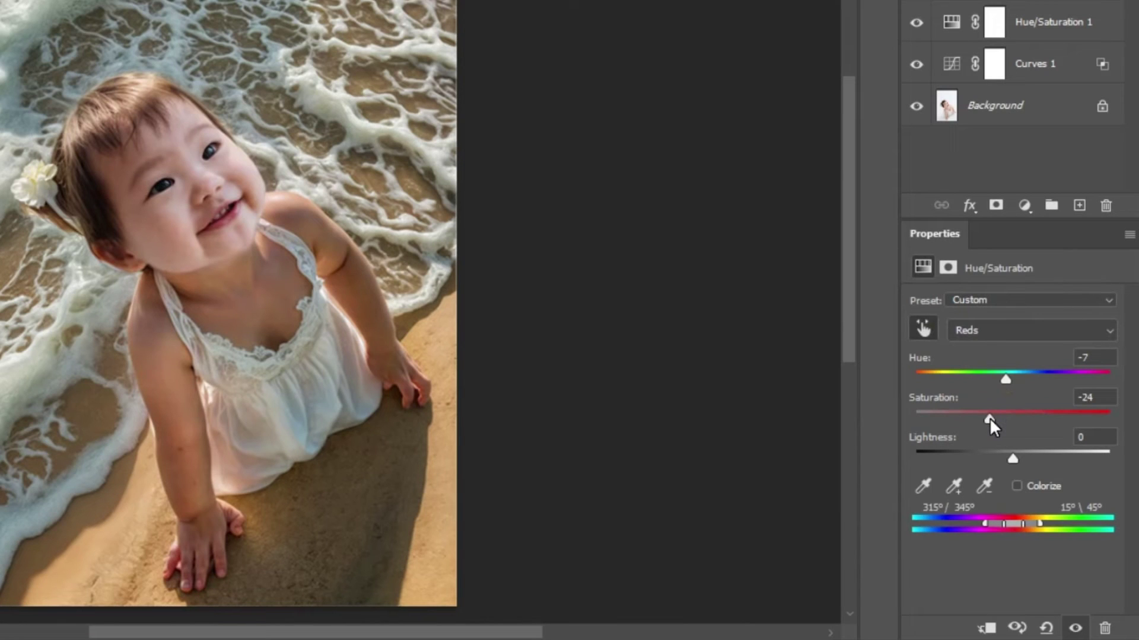
pyautogui.moveTo(989, 418); pyautogui.dragTo(987, 418)
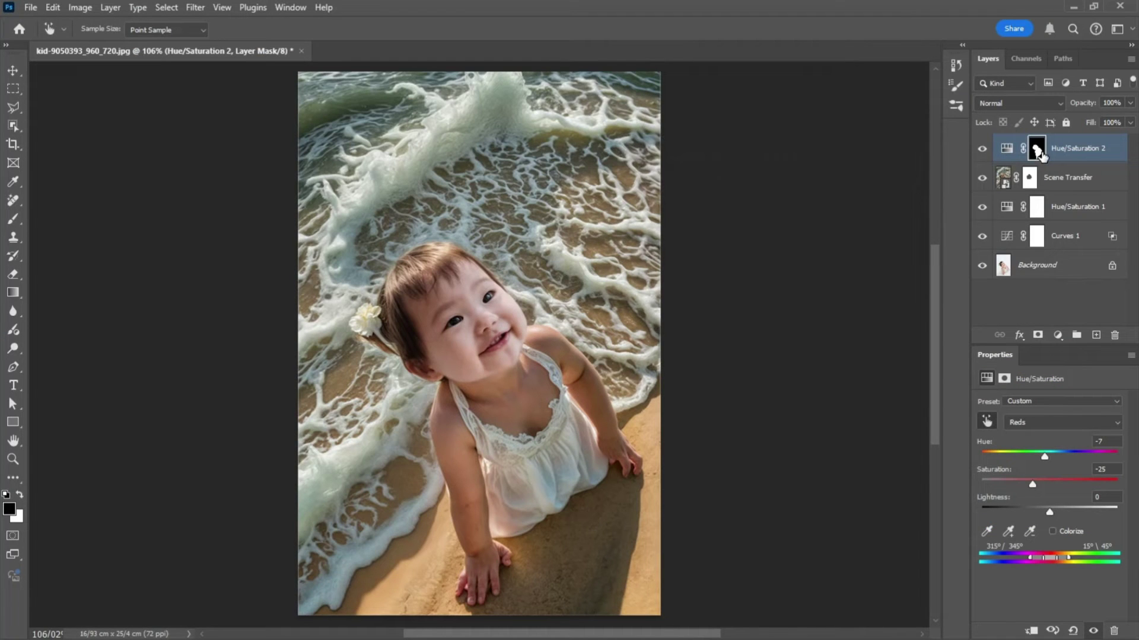
# Load the face selection, paint it into the Hue/Saturation 2 mask with a larger brush, then deselect.
pyautogui.moveTo(1039, 154); pyautogui.dragTo(1035, 182)
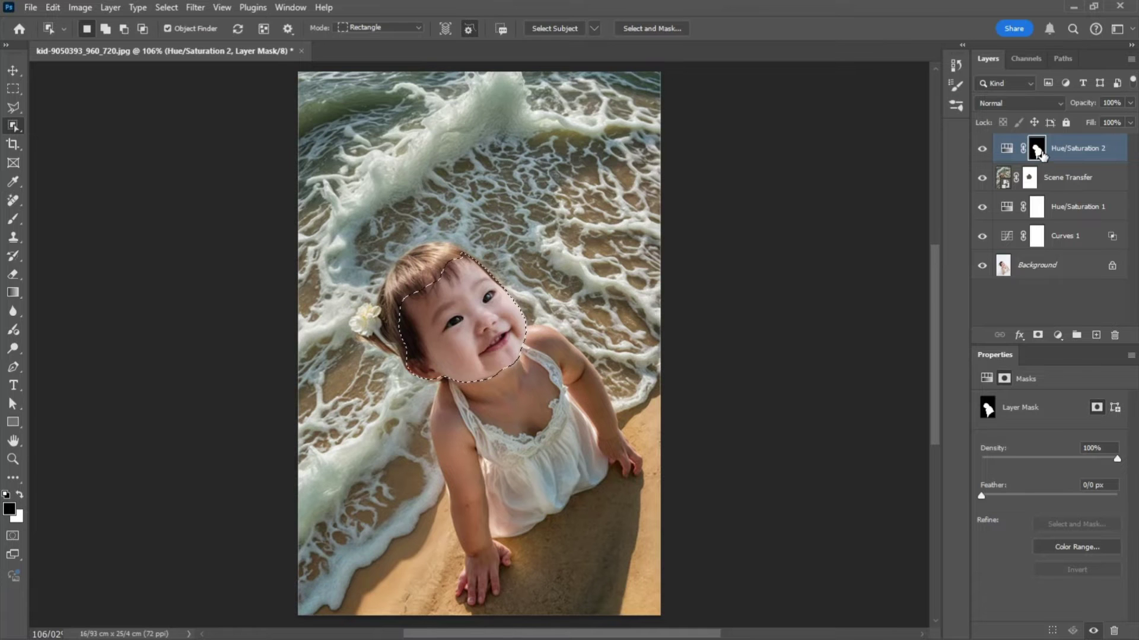
pyautogui.press('b')
pyautogui.moveTo(559, 262); pyautogui.dragTo(592, 262)
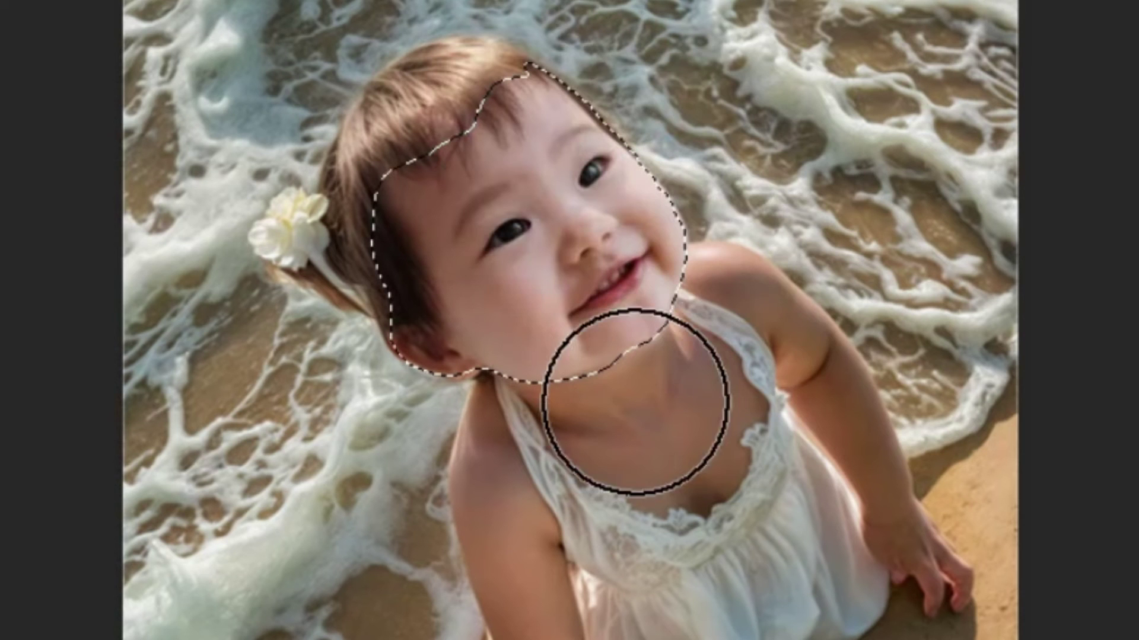
pyautogui.click(443, 348)
pyautogui.click(493, 250)
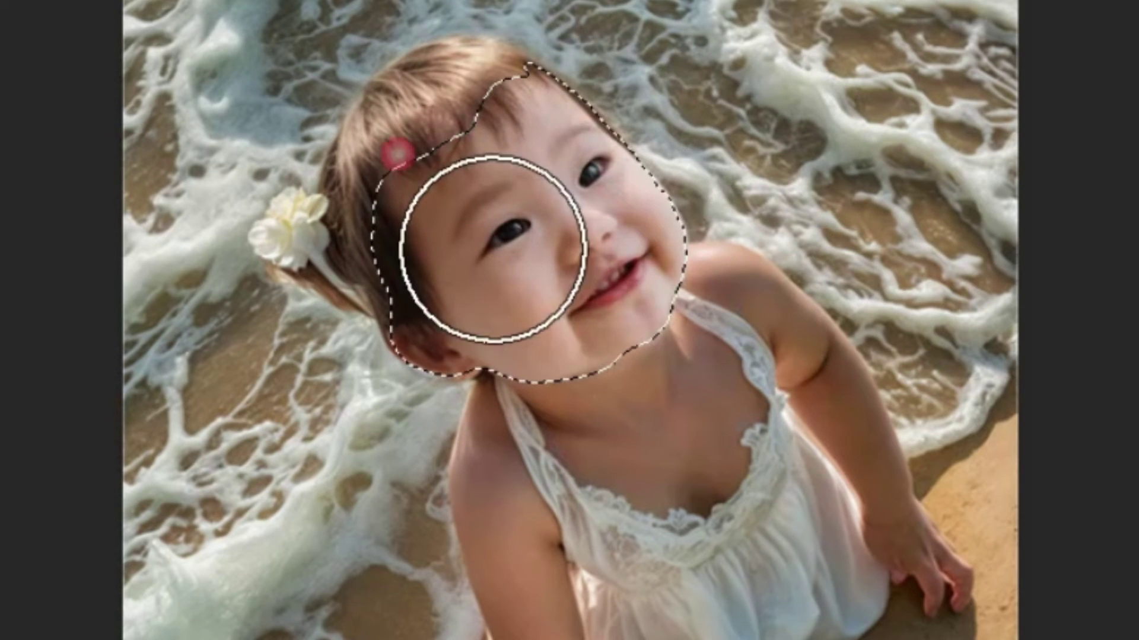
pyautogui.hotkey('ctrl', 'd')
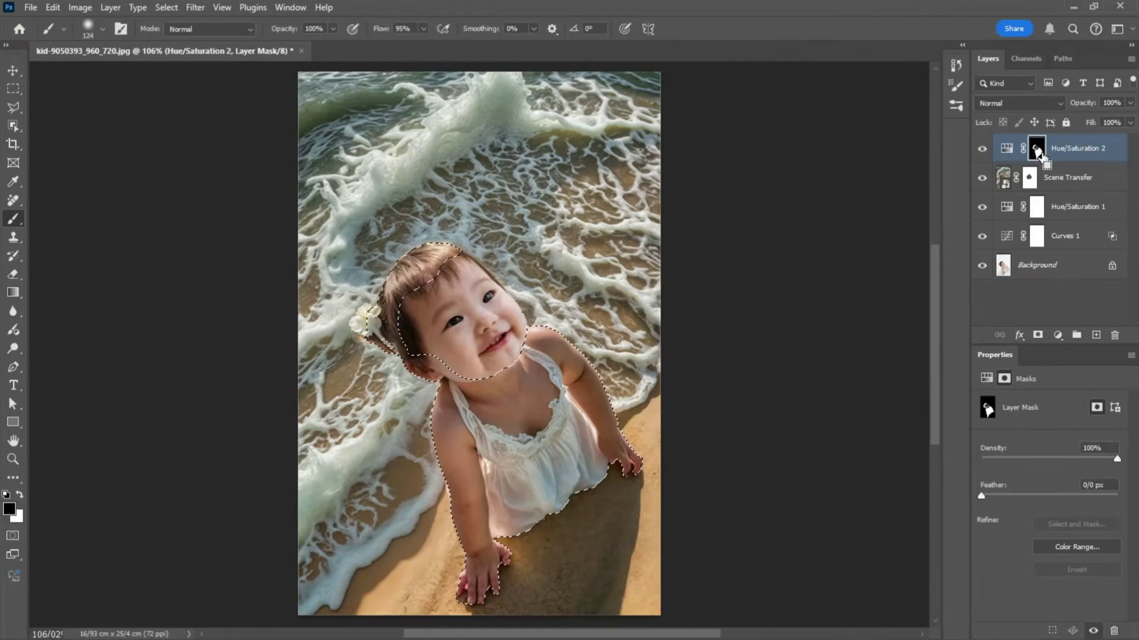
# Add a Curves adjustment masked to the child with the midpoint lifted to brighten.
pyautogui.click(960, 623)
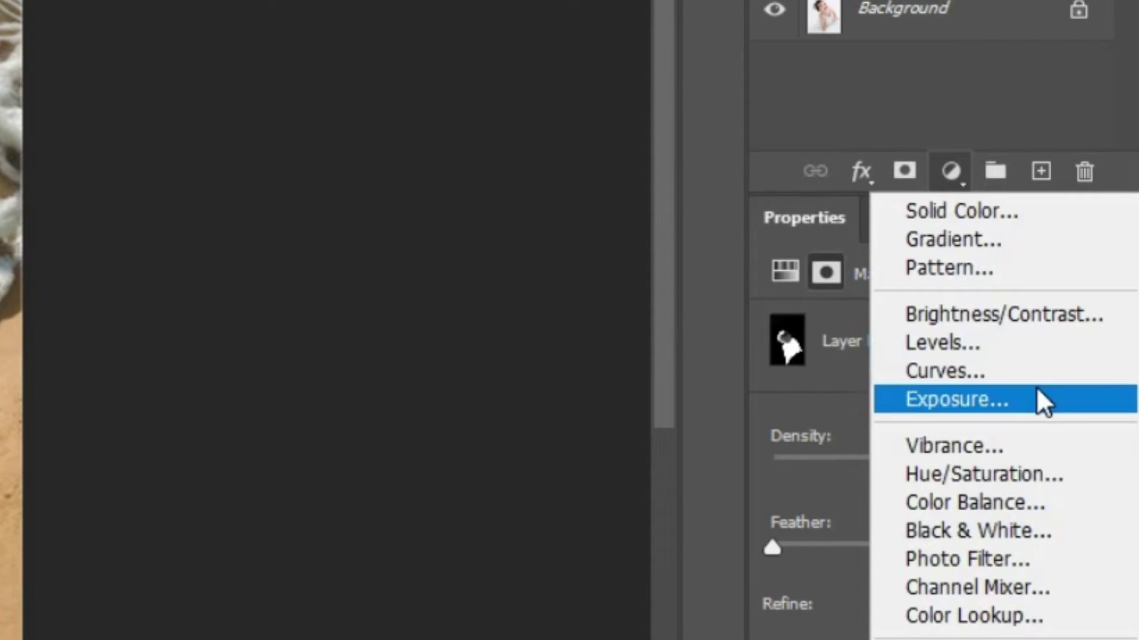
pyautogui.click(1044, 373)
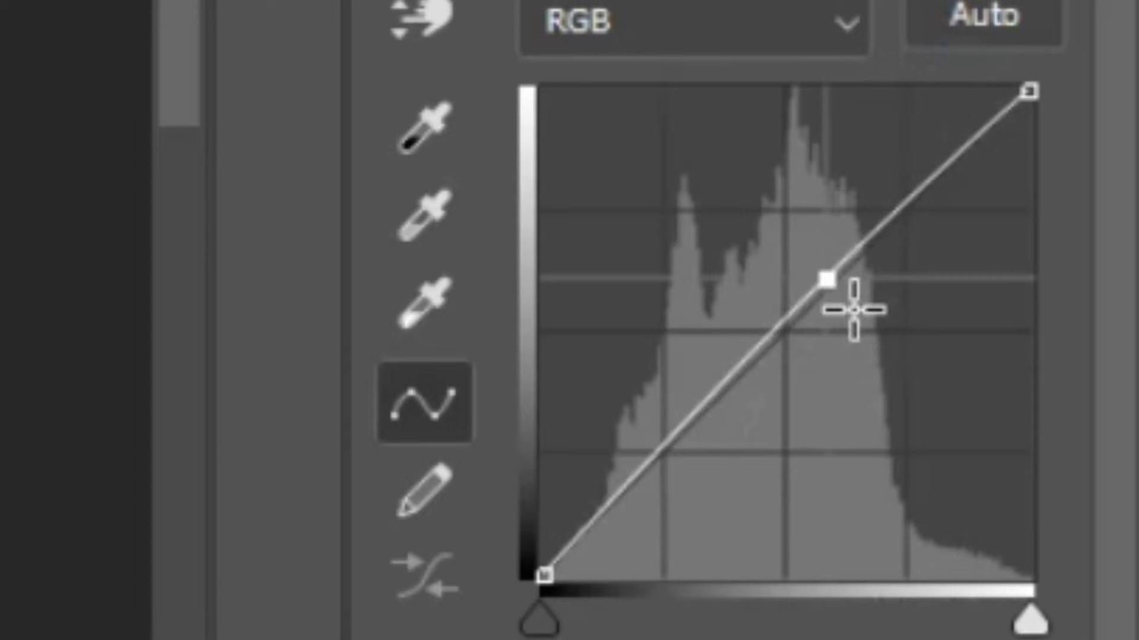
pyautogui.moveTo(854, 309); pyautogui.dragTo(852, 285)
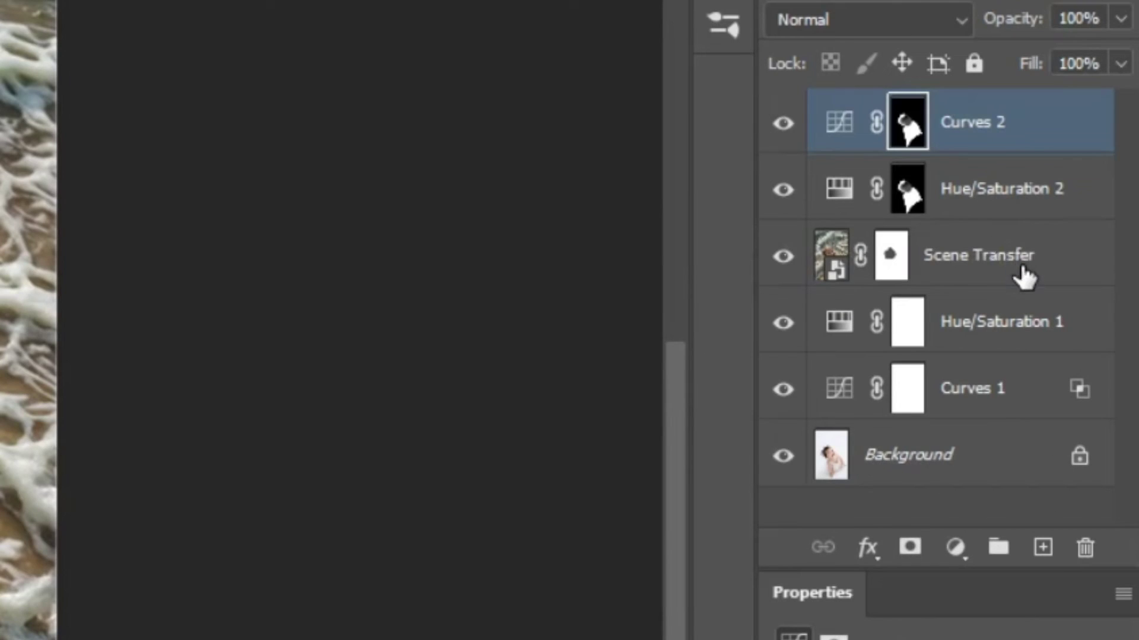
# Group Scene Transfer, Hue/Saturation 2 and Curves 2 into Group 1.
pyautogui.click(1086, 215)
pyautogui.keyDown('shift'); pyautogui.click(1081, 157); pyautogui.keyUp('shift')
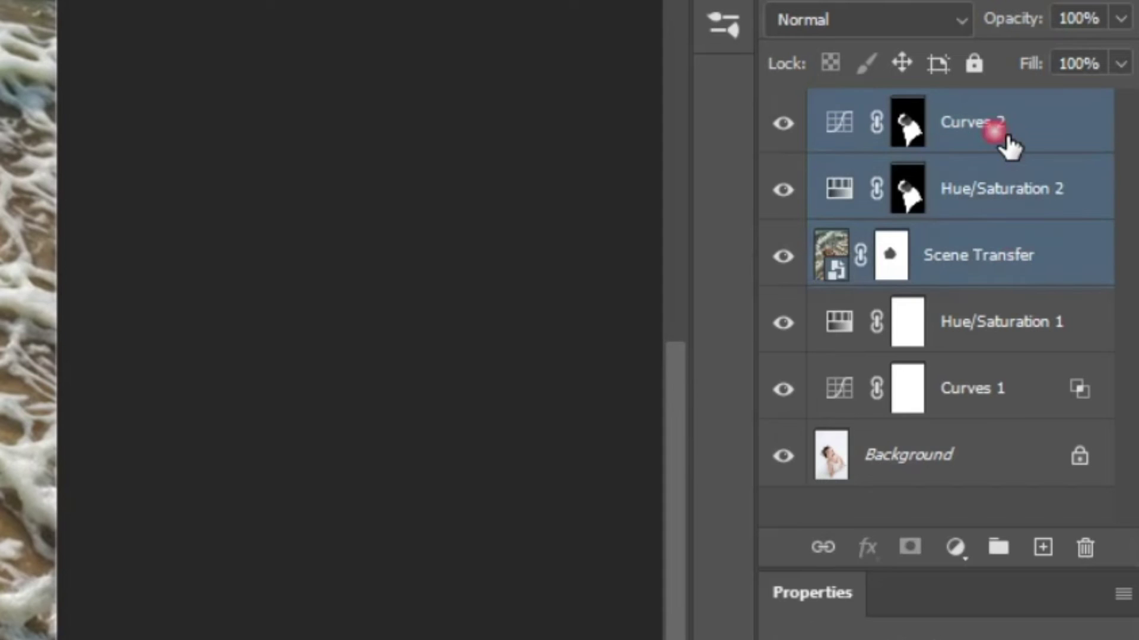
pyautogui.hotkey('ctrl', 'g')
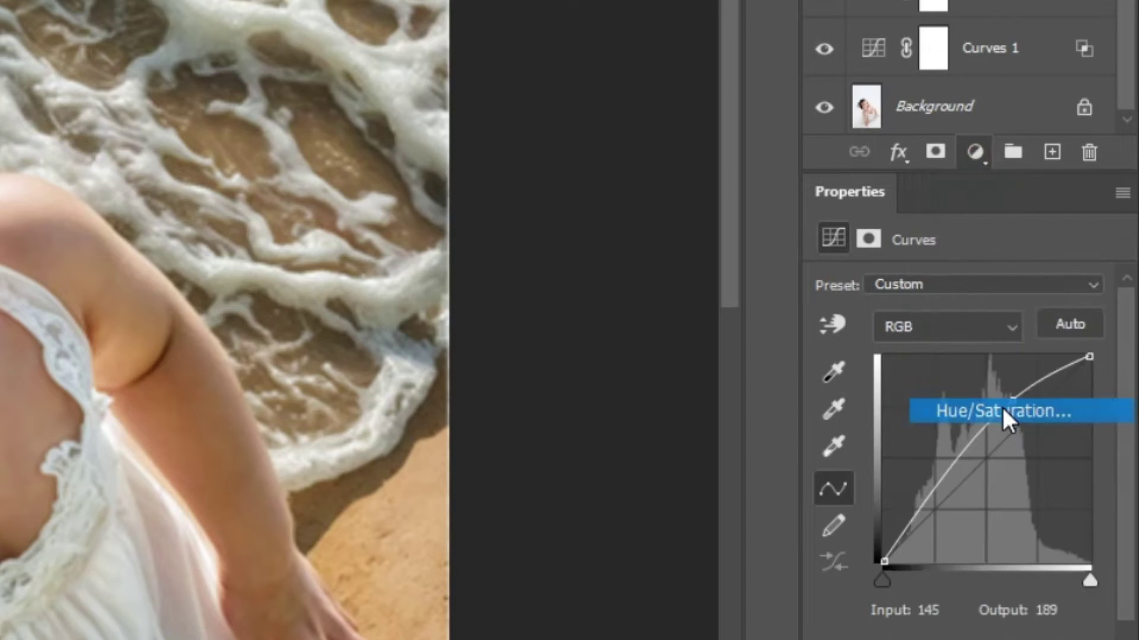
# Add a Hue/Saturation adjustment with Reds saturation at -35 and invert its mask to black.
pyautogui.click(1002, 407)
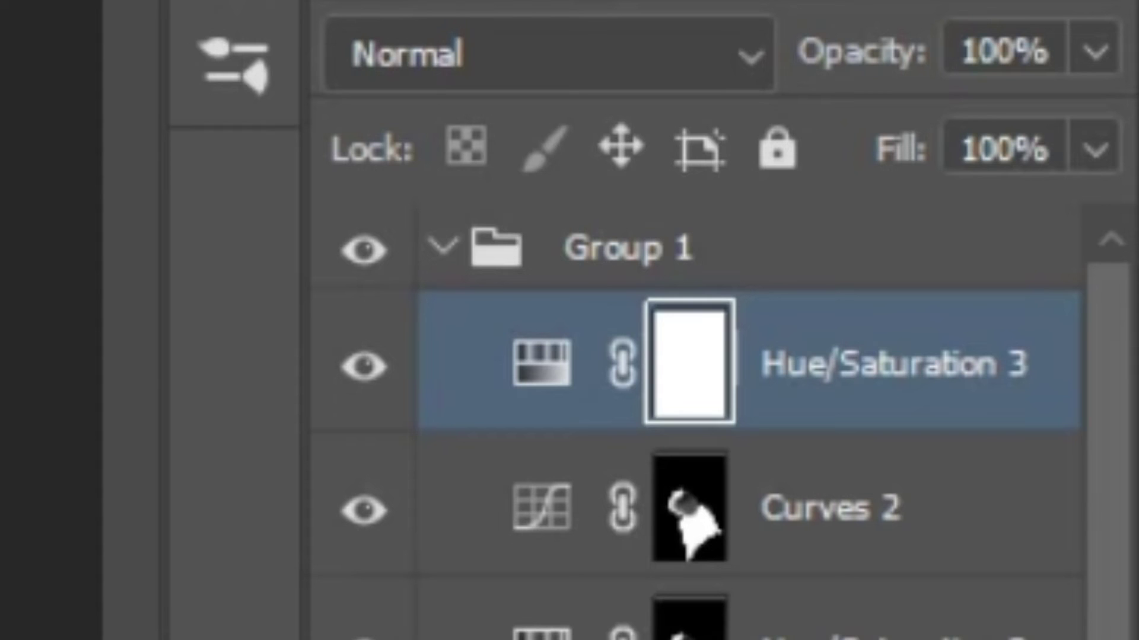
pyautogui.hotkey('ctrl', 'i')
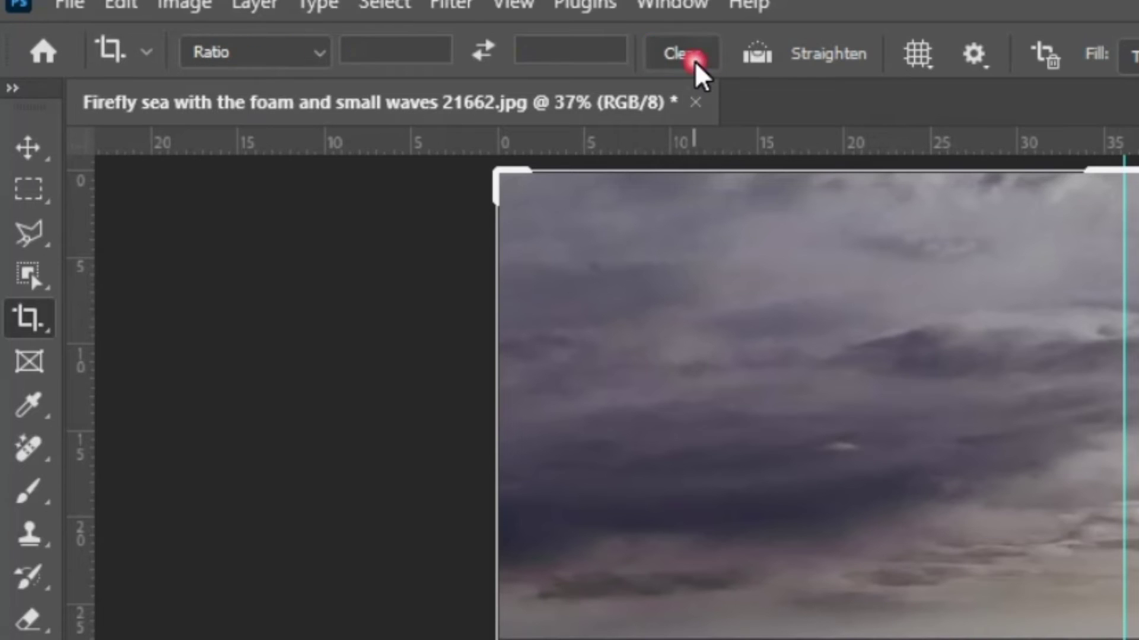
# Crop the sea image to its top-left quarter at the guide crossing and save a copy.
pyautogui.moveTo(754, 620); pyautogui.dragTo(620, 492)
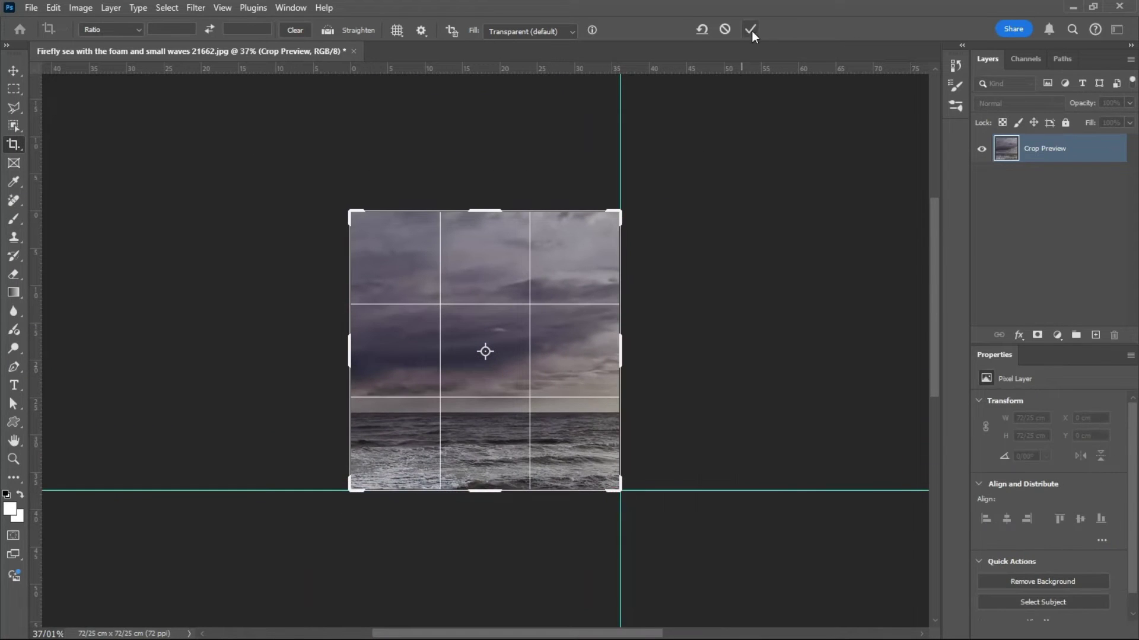
pyautogui.click(750, 30)
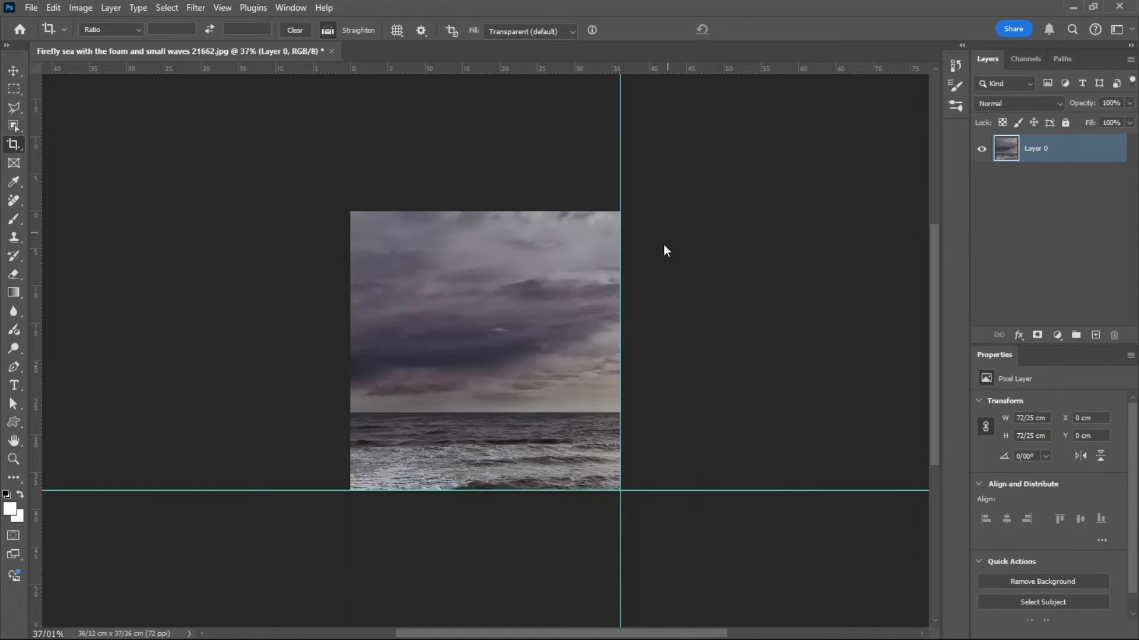
pyautogui.hotkey('ctrl', 'alt', 's')
# Save the cropped tile copy and upload it into KREA's Enhancer.
pyautogui.click(684, 534)
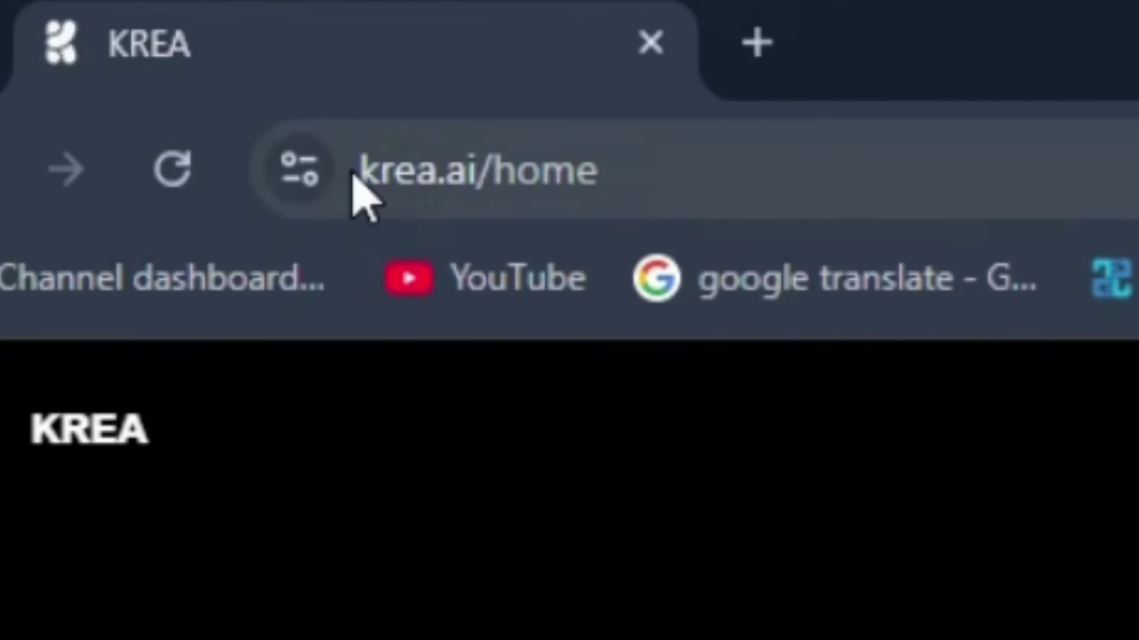
pyautogui.click(389, 196)
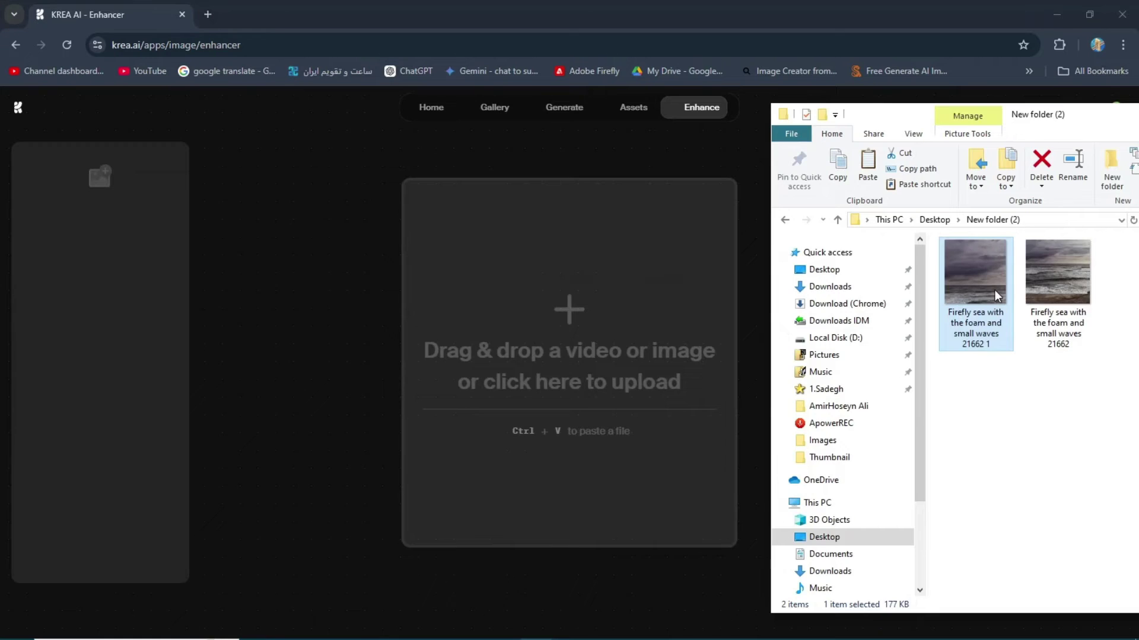
pyautogui.moveTo(995, 290); pyautogui.dragTo(549, 347)
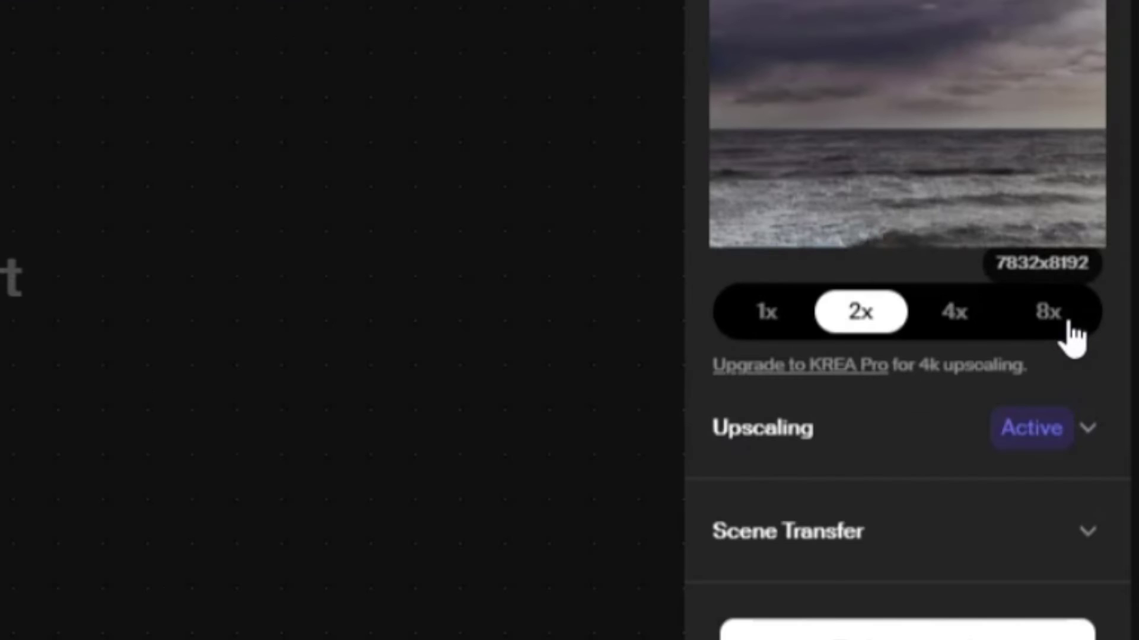
# Set 8x upscaling, clear the prompt, and enhance the sea tile.
pyautogui.click(1068, 323)
pyautogui.moveTo(1055, 420); pyautogui.dragTo(867, 338)
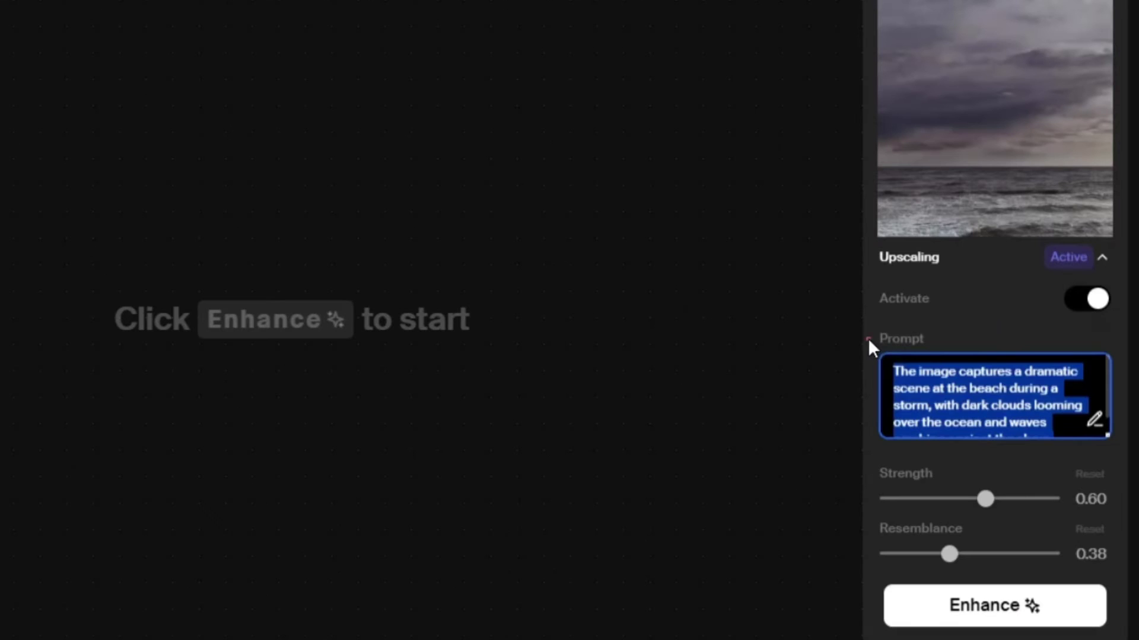
pyautogui.press('BackSpace')
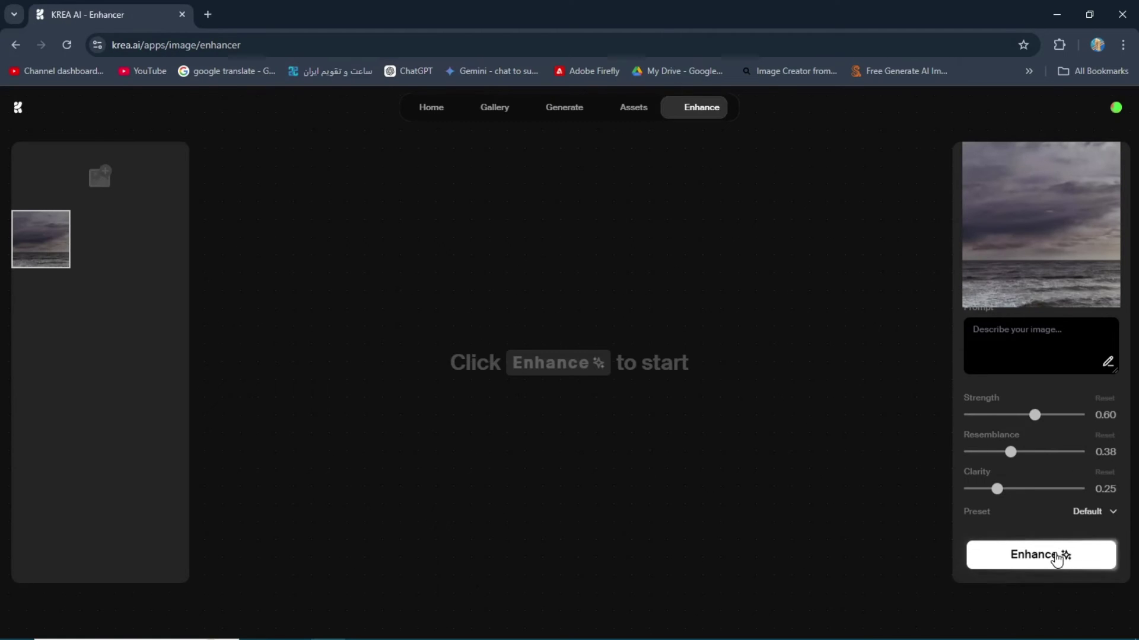
pyautogui.click(1057, 559)
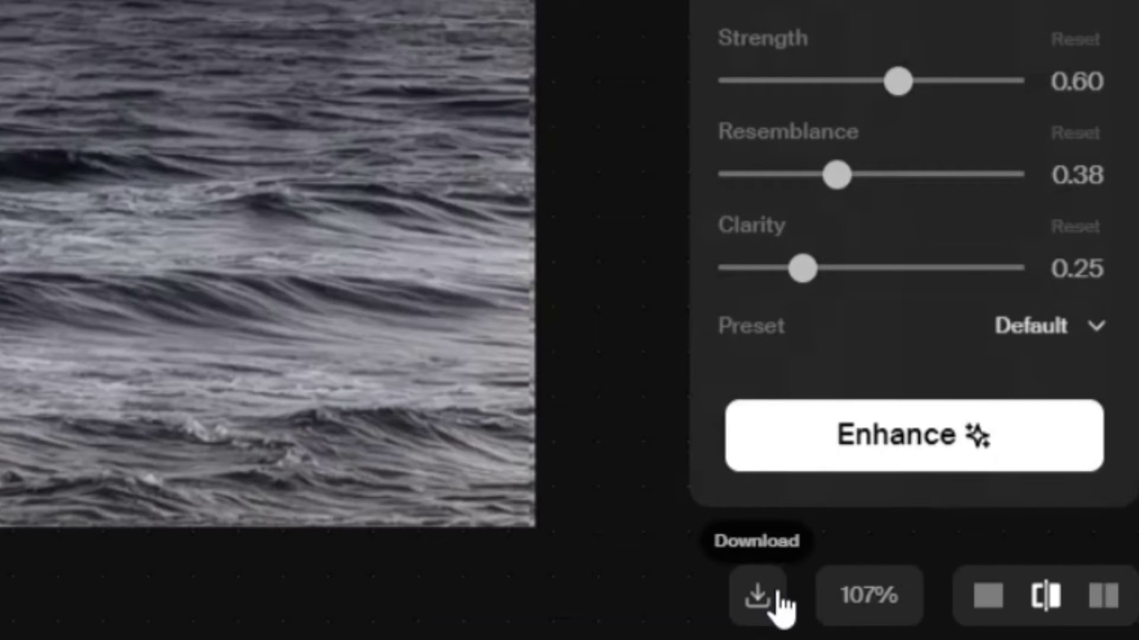
# Download the enhanced tile and restore the full uncropped sea image in Photoshop.
pyautogui.click(763, 597)
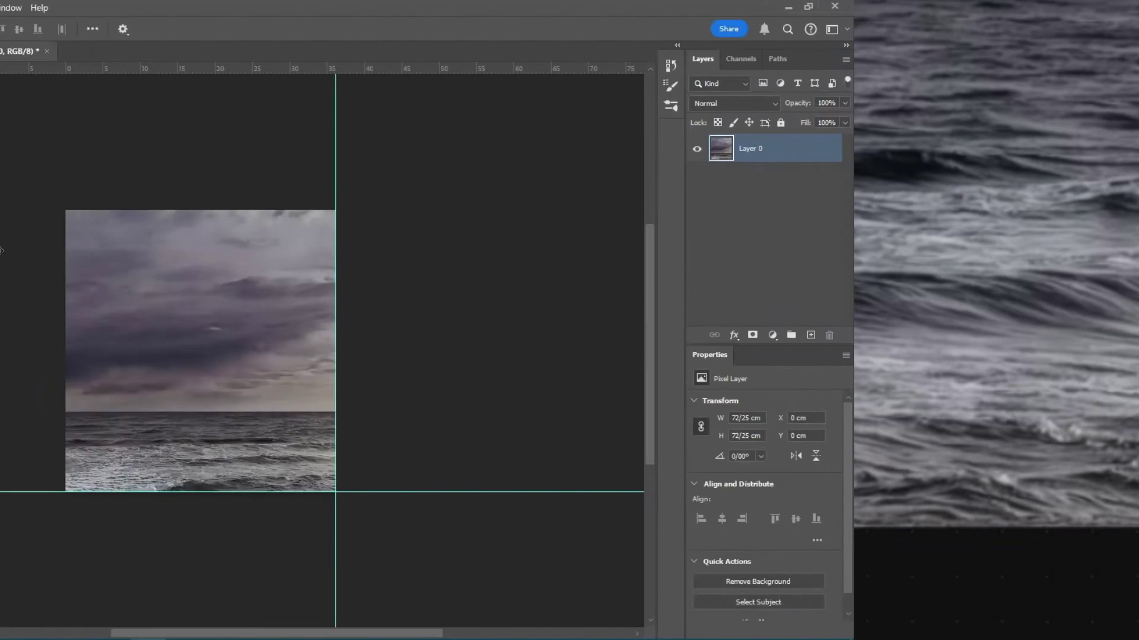
pyautogui.hotkey('ctrl', 'z')
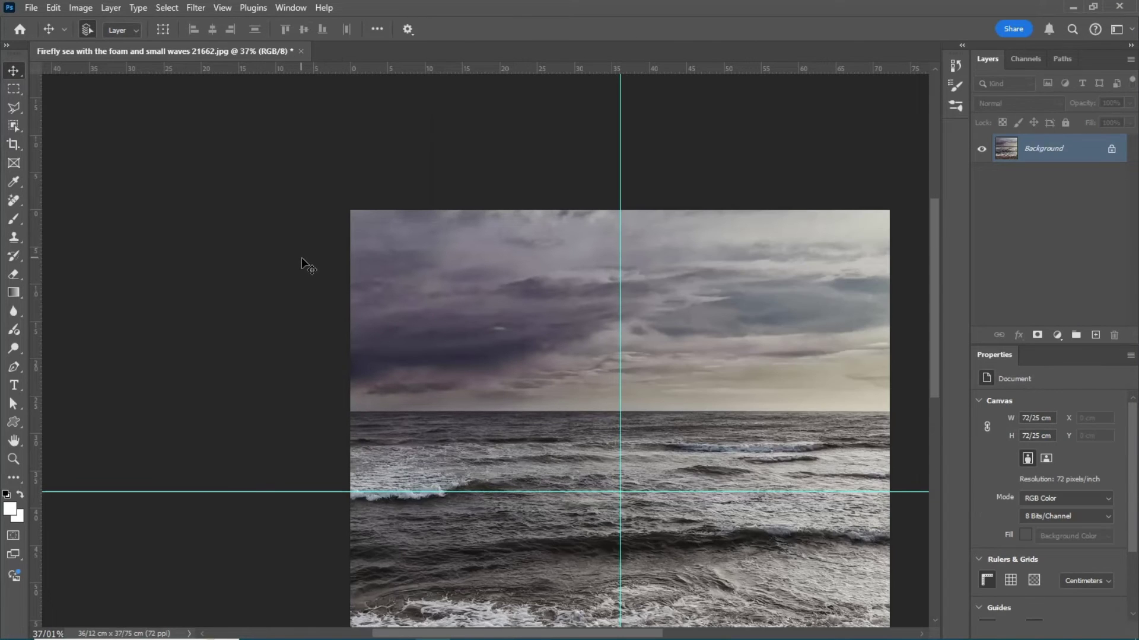
pyautogui.hotkey('ctrl', '0')
# Place the enhanced tile in the sea document and scale it into the top-left guide quadrant.
pyautogui.hotkey('alt', 'Tab')
pyautogui.moveTo(733, 298); pyautogui.dragTo(400, 286)
pyautogui.press('Return')
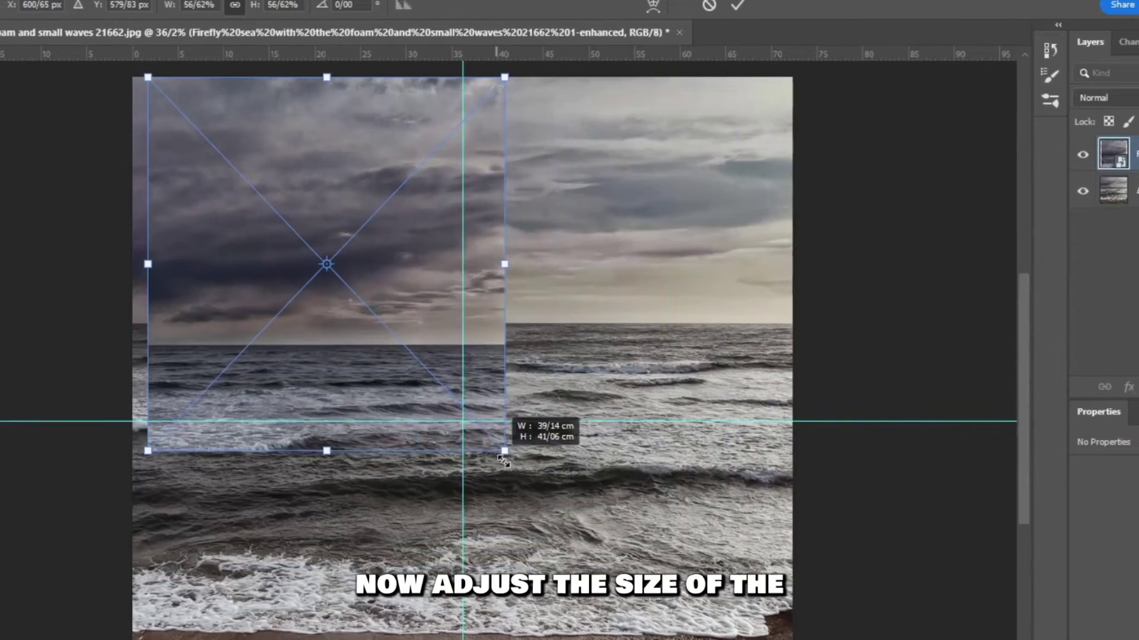
pyautogui.moveTo(516, 384); pyautogui.dragTo(489, 362)
pyautogui.moveTo(526, 422); pyautogui.dragTo(524, 422)
pyautogui.press('Return')
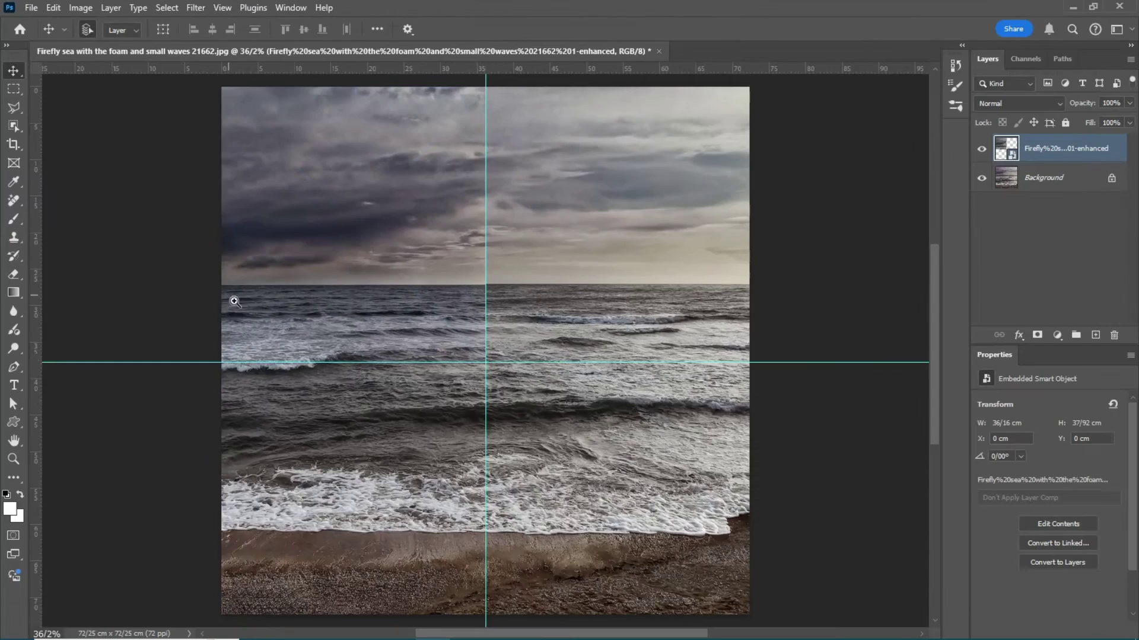
# Zoom in and toggle the enhanced layer's visibility to compare it with the original.
pyautogui.moveTo(233, 300); pyautogui.dragTo(320, 312)
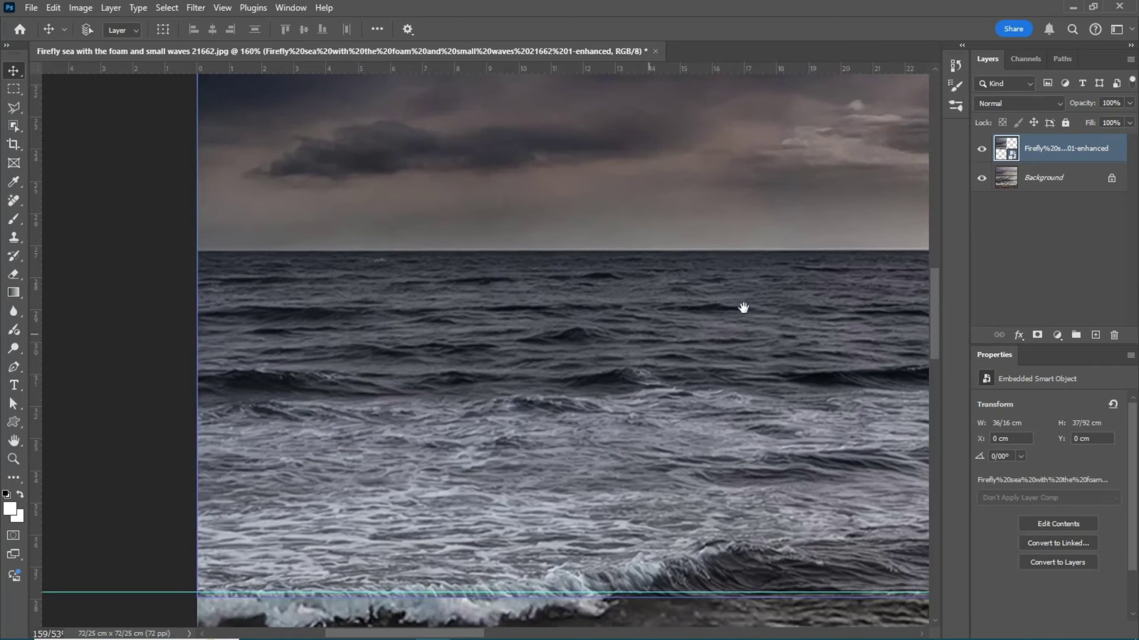
pyautogui.click(982, 148)
pyautogui.click(981, 148)
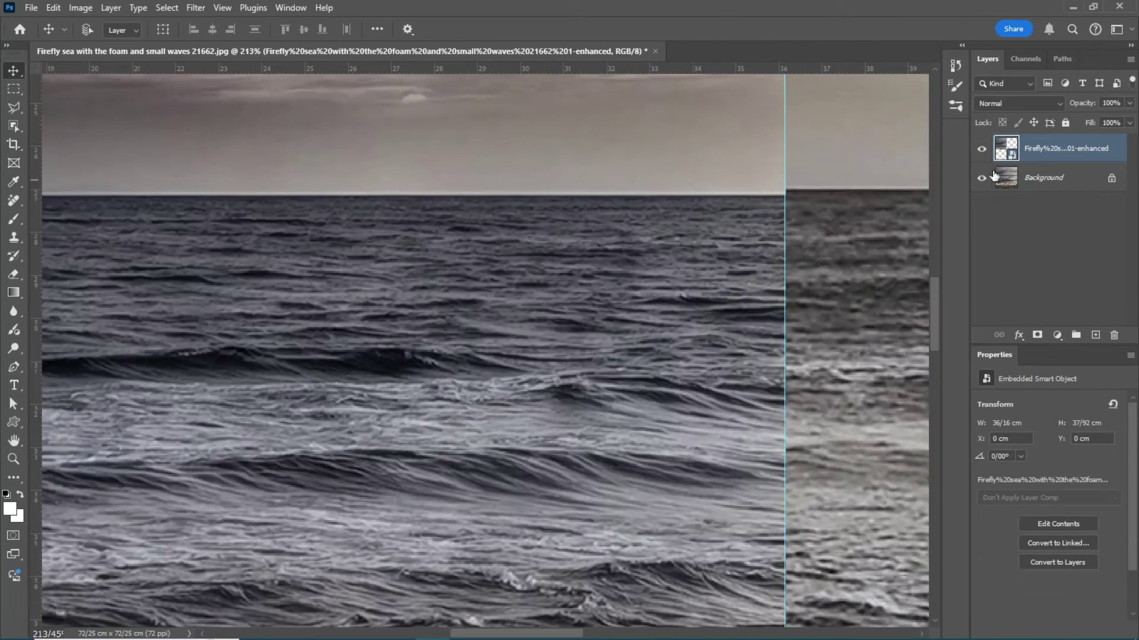
pyautogui.click(981, 148)
pyautogui.click(982, 149)
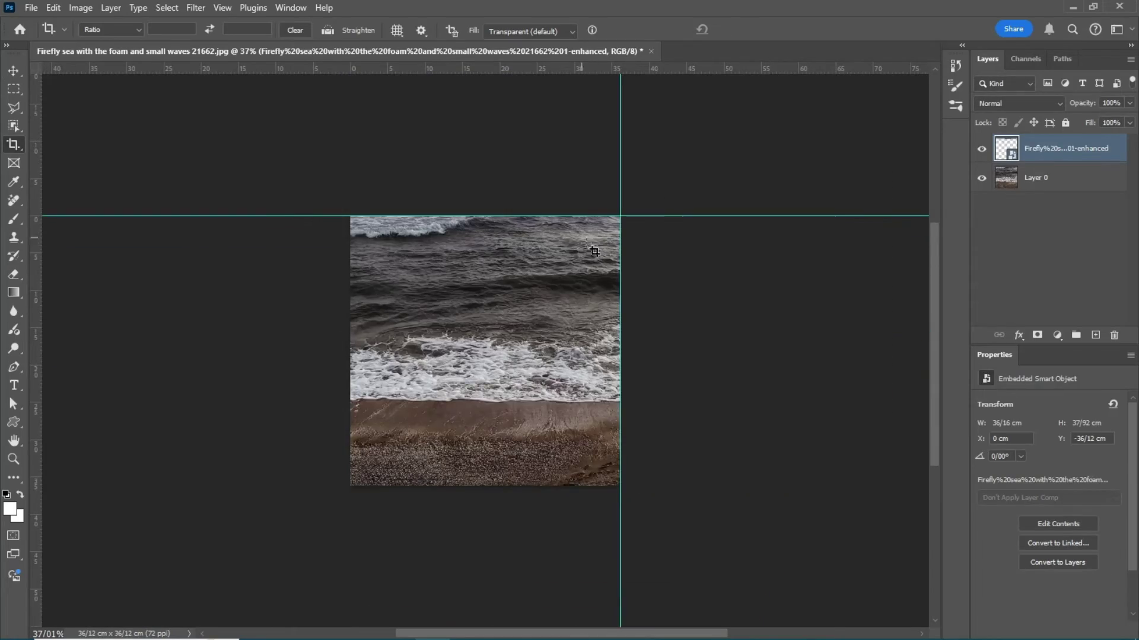
# Save the next quarter as a JPEG copy and start enhancing it.
pyautogui.hotkey('ctrl', 'shift', 's')
pyautogui.click(658, 460)
pyautogui.click(692, 461)
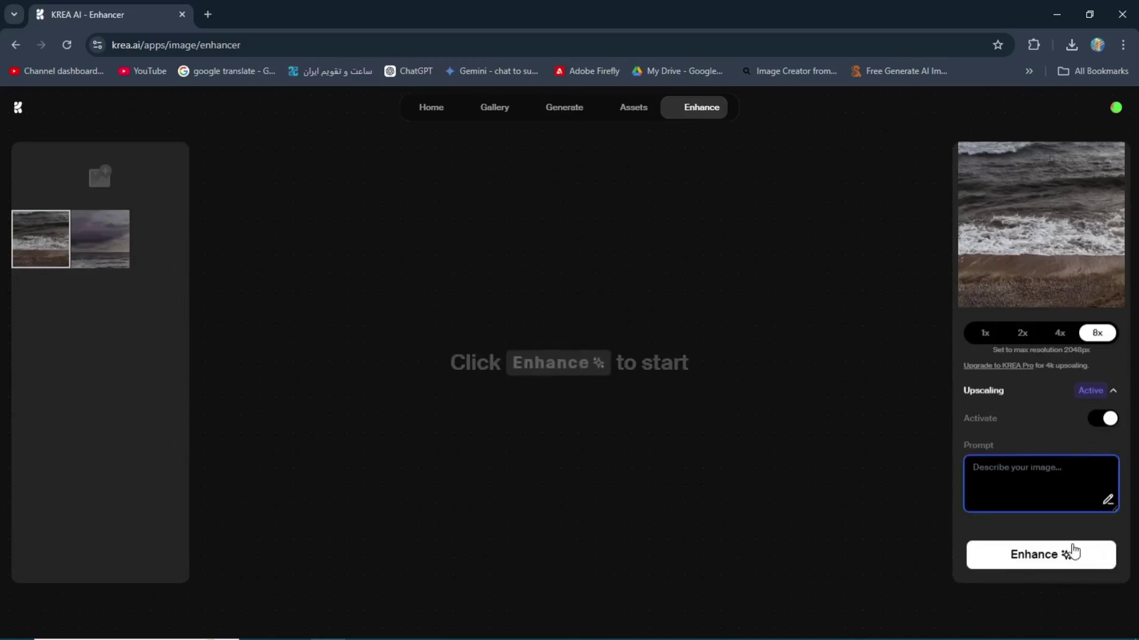
pyautogui.click(1075, 553)
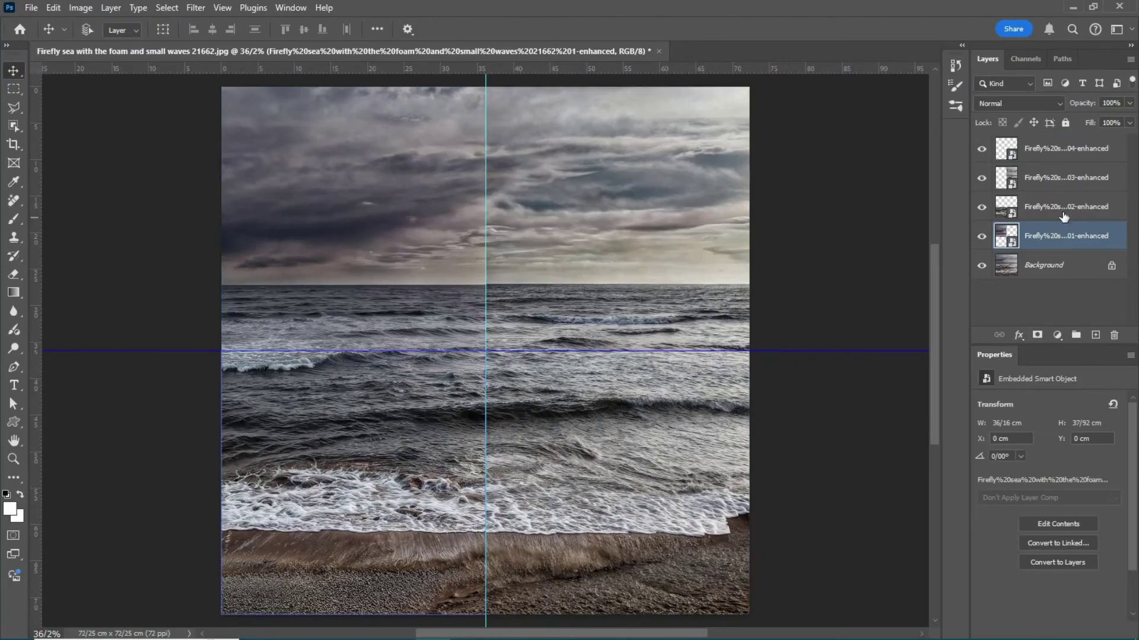
# Group the four enhanced layers into Group 1 and inspect the waves and shoreline.
pyautogui.keyDown('shift'); pyautogui.click(1039, 148); pyautogui.keyUp('shift')
pyautogui.hotkey('ctrl', 'g')
pyautogui.moveTo(504, 272); pyautogui.dragTo(541, 279)
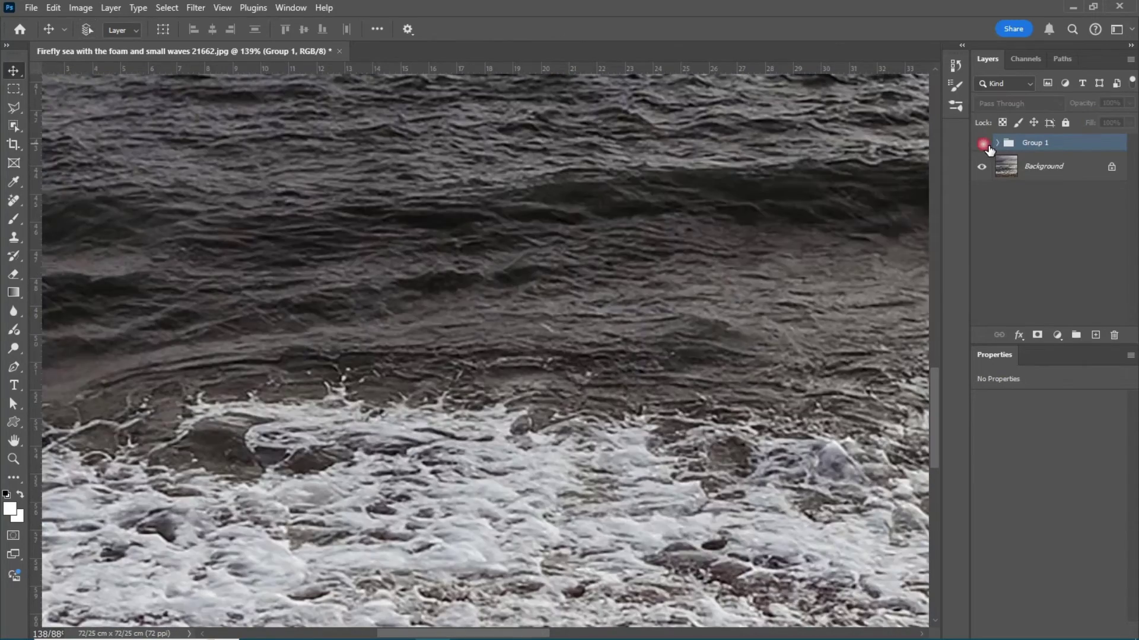
pyautogui.moveTo(705, 522); pyautogui.dragTo(785, 328)
pyautogui.click(986, 144)
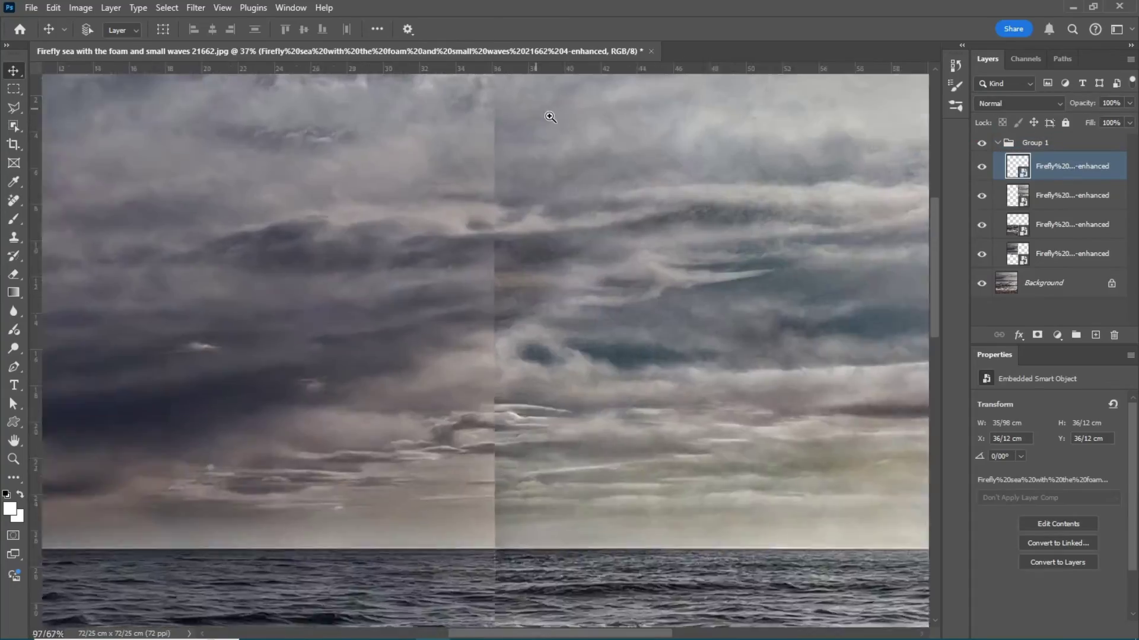
pyautogui.scroll(-5, 578, 260)
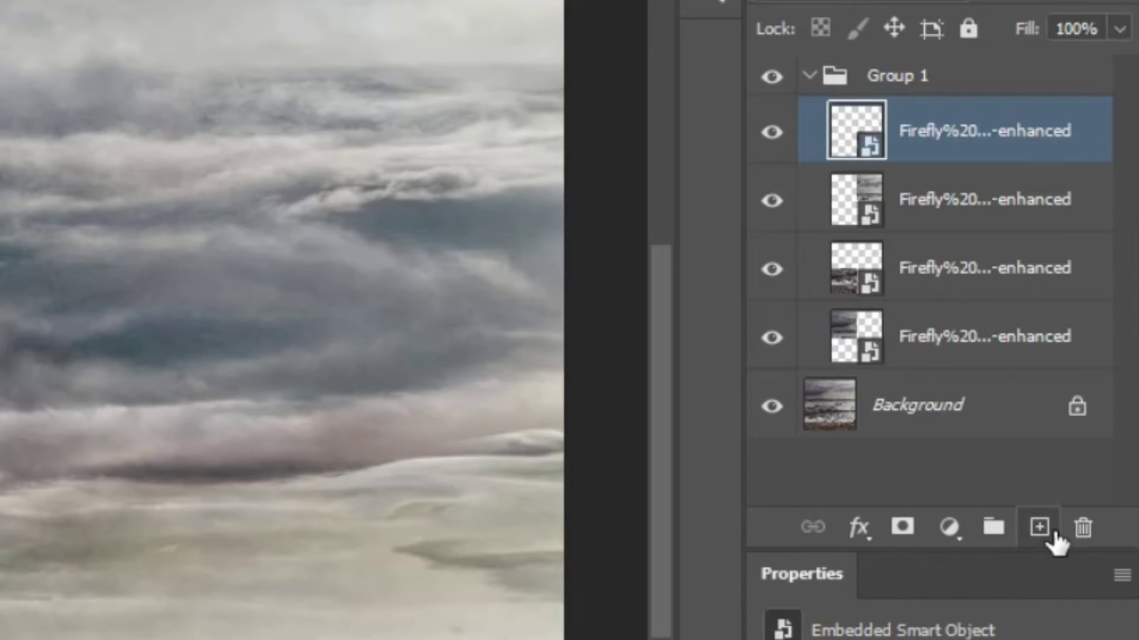
# Paint out the tile seam with the Remove Tool on a new layer, then add Color Balance.
pyautogui.click(1039, 526)
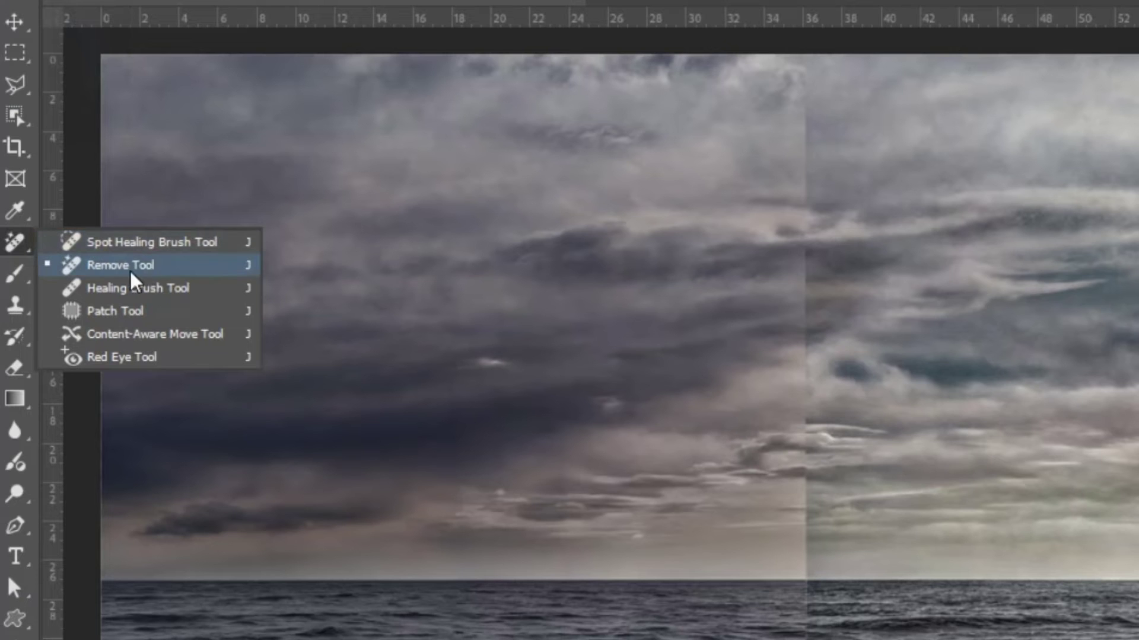
pyautogui.click(131, 274)
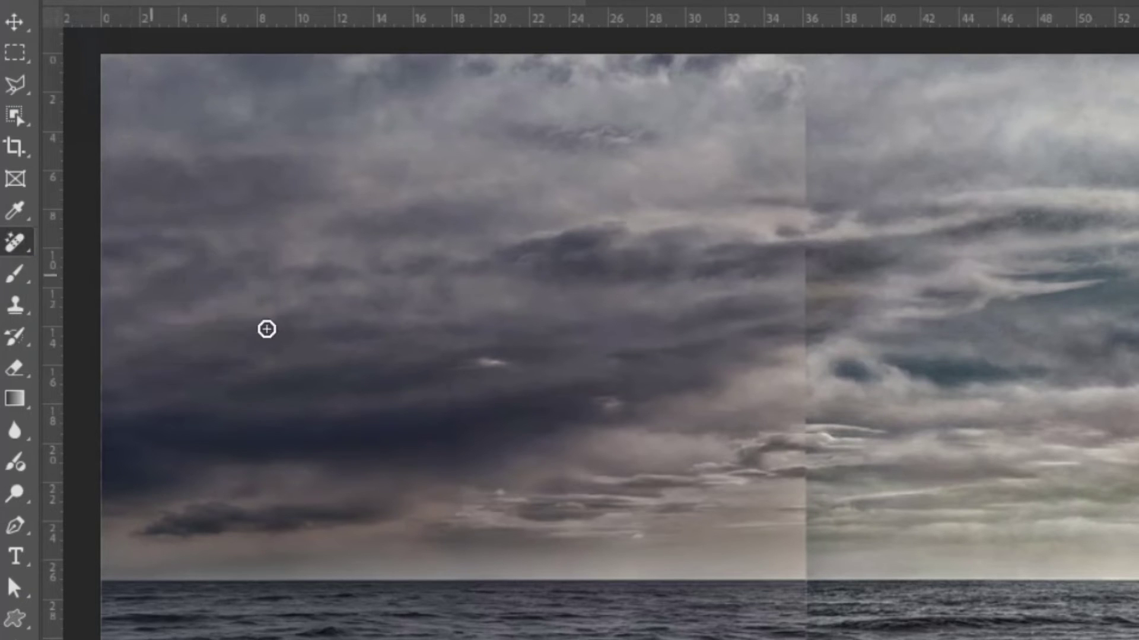
pyautogui.moveTo(805, 59); pyautogui.dragTo(818, 247)
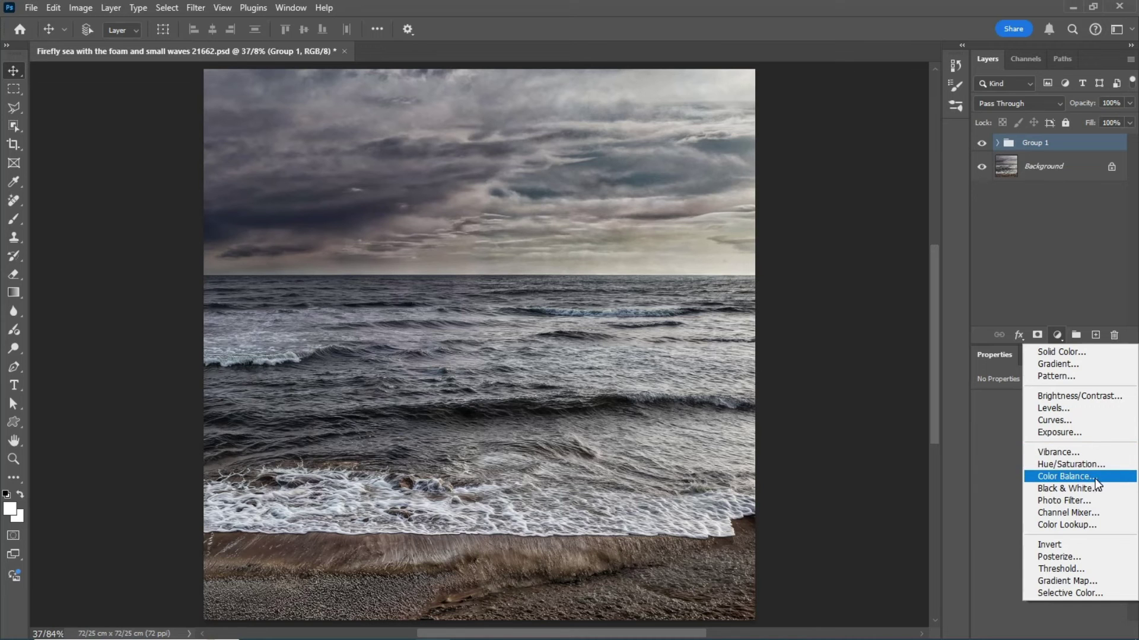
pyautogui.click(1067, 476)
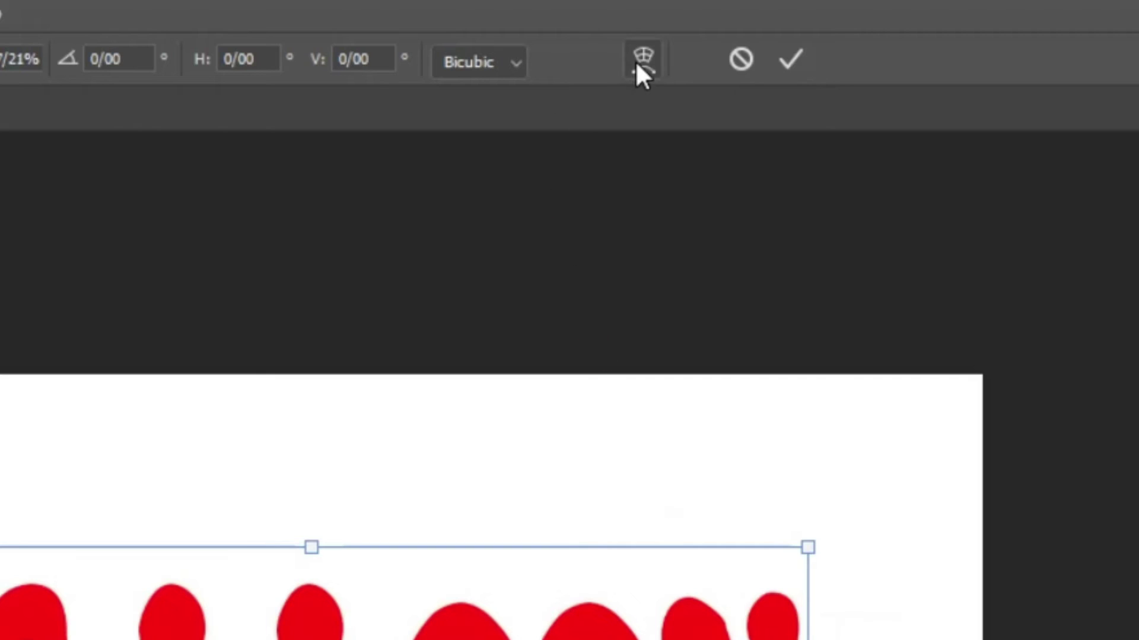
# Warp the BALLOON text into an upward arch and save it as a JPEG copy named Balloon.
pyautogui.click(638, 62)
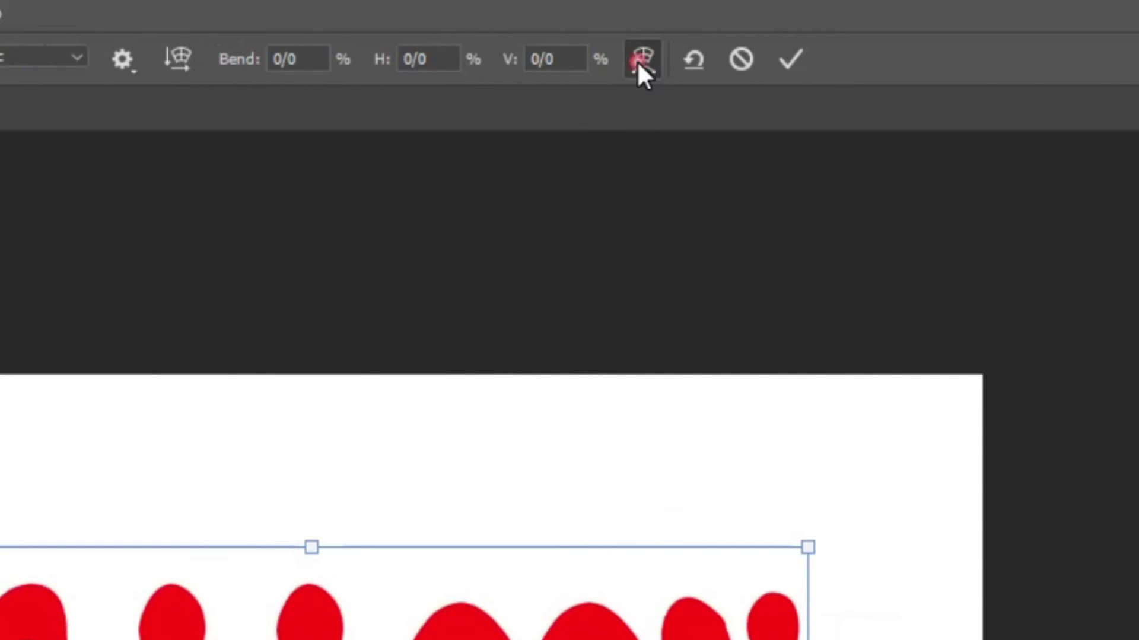
pyautogui.moveTo(475, 253); pyautogui.dragTo(481, 227)
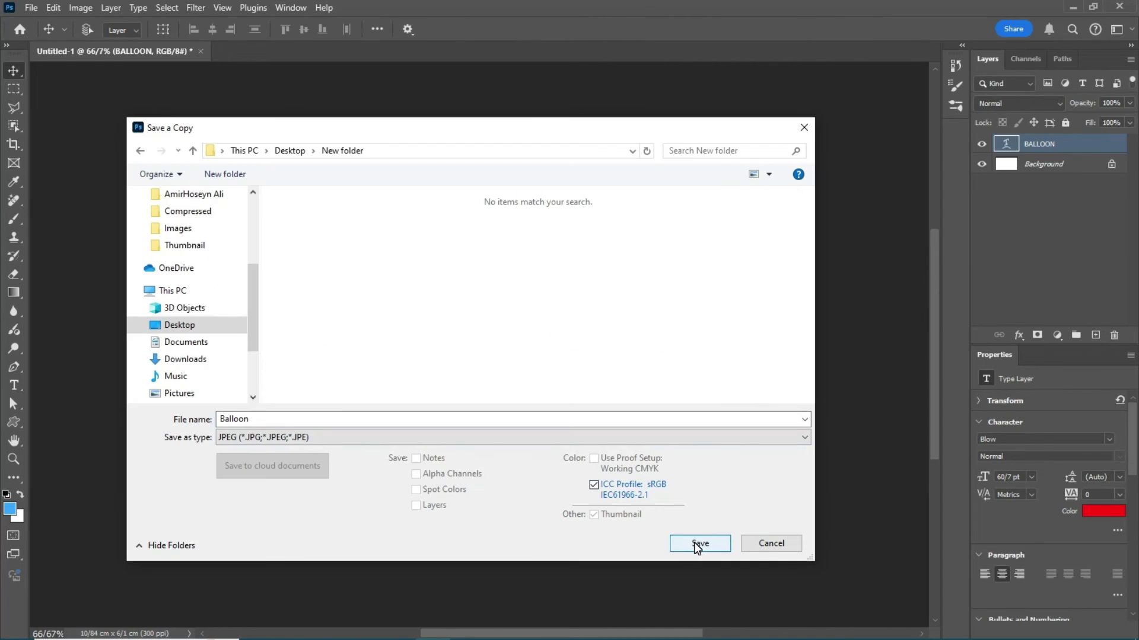
pyautogui.click(694, 542)
pyautogui.click(636, 143)
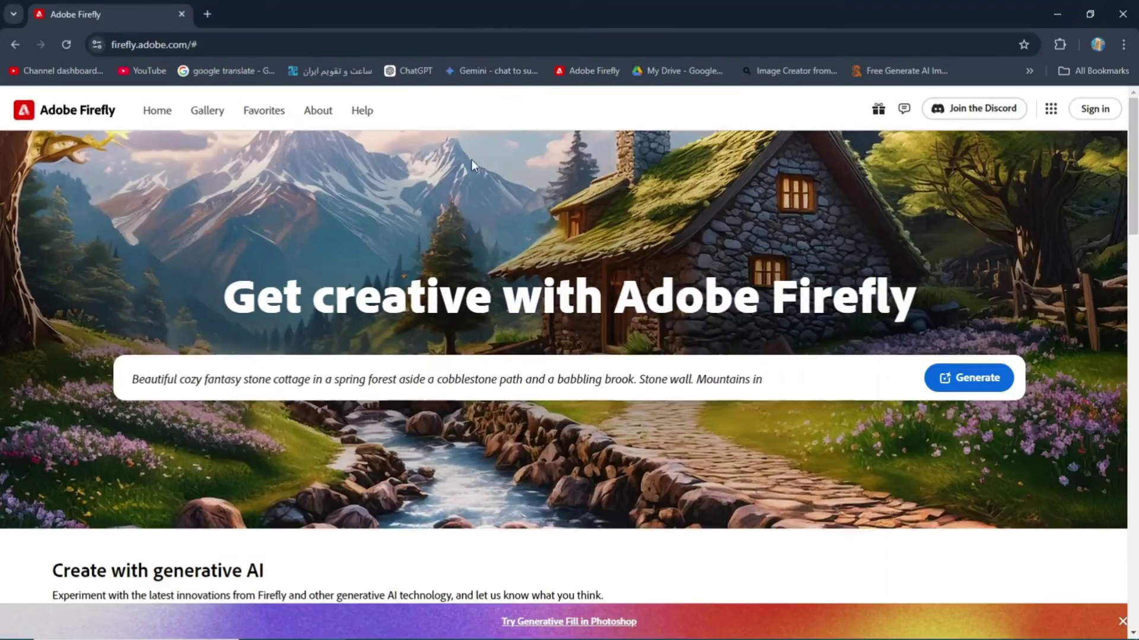
# Sign in to Adobe Firefly and go to the Text to image generator.
pyautogui.click(1096, 109)
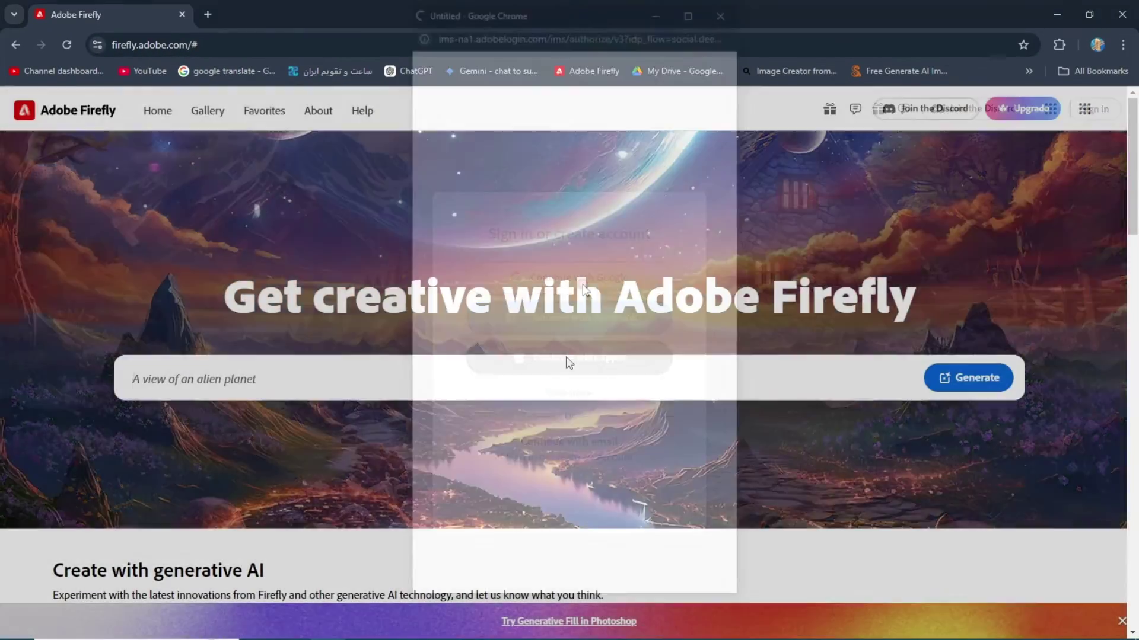
pyautogui.scroll(-10, 320, 473)
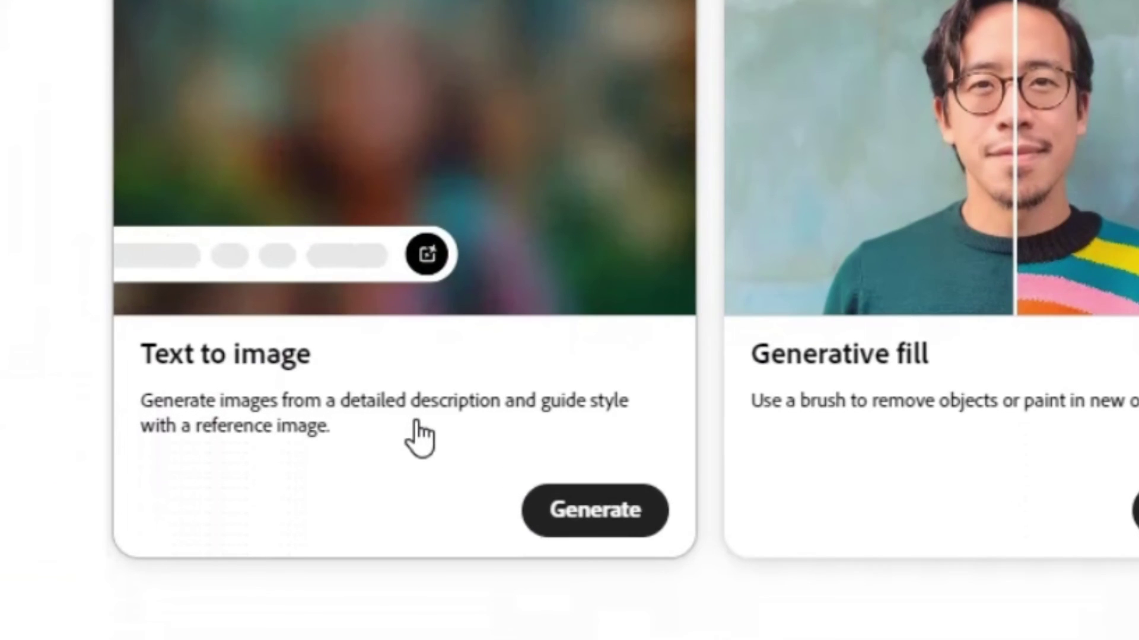
pyautogui.click(420, 437)
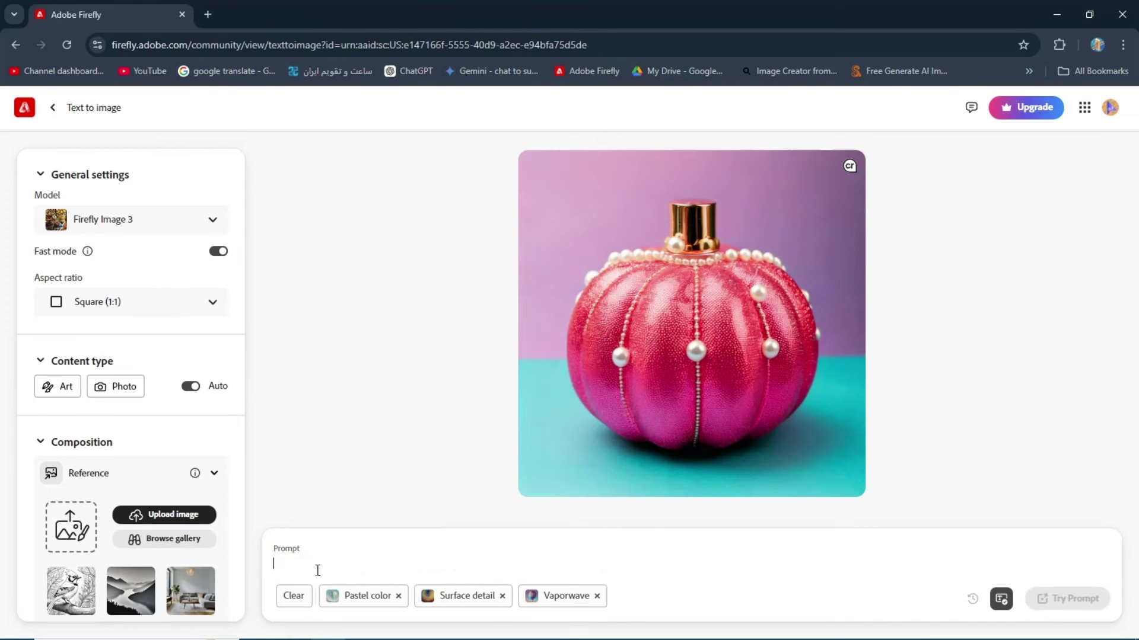
# Clear the style tags, choose Widescreen (16:9) and Photo, and generate 'Golden Balloon Text, Isolated Background'.
pyautogui.click(408, 597)
pyautogui.click(400, 597)
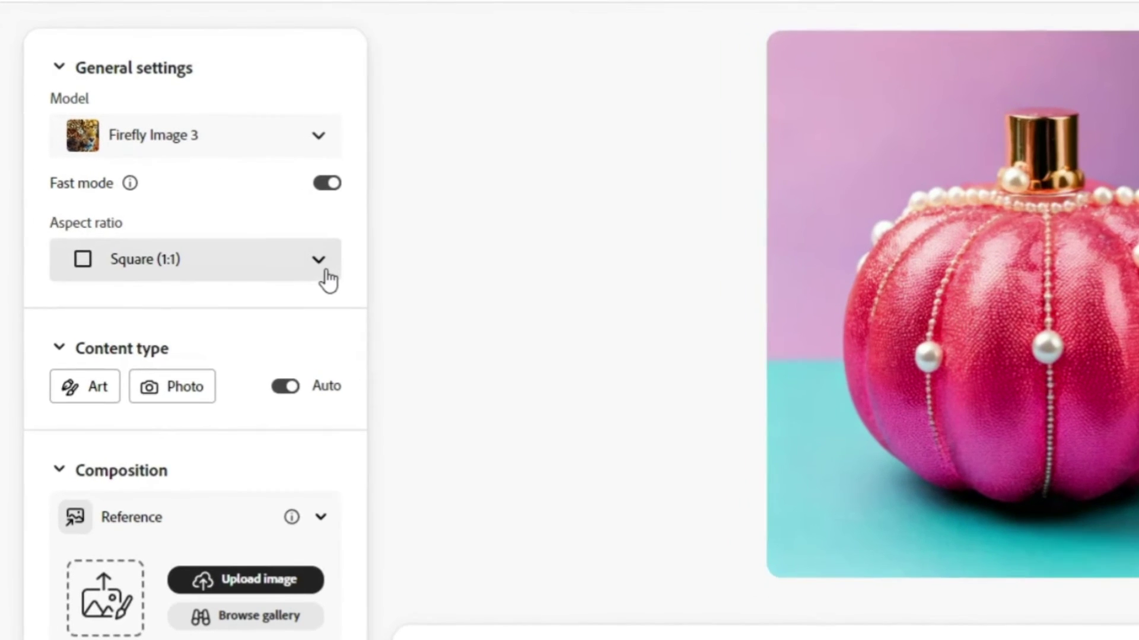
pyautogui.click(215, 305)
pyautogui.click(297, 498)
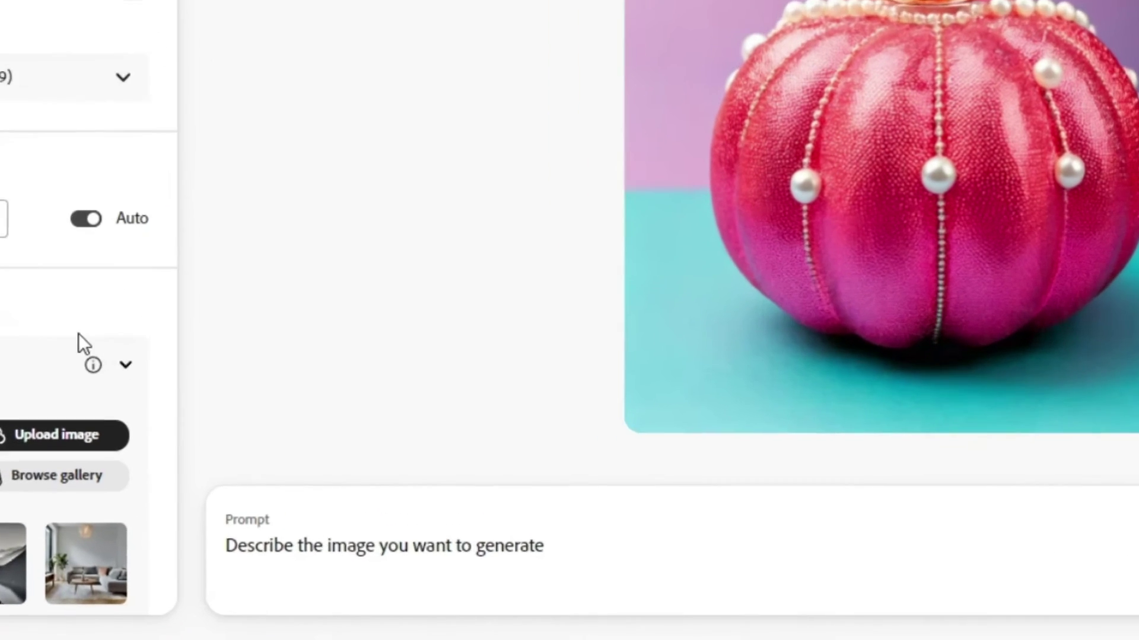
pyautogui.click(390, 597)
pyautogui.write('Golden B')
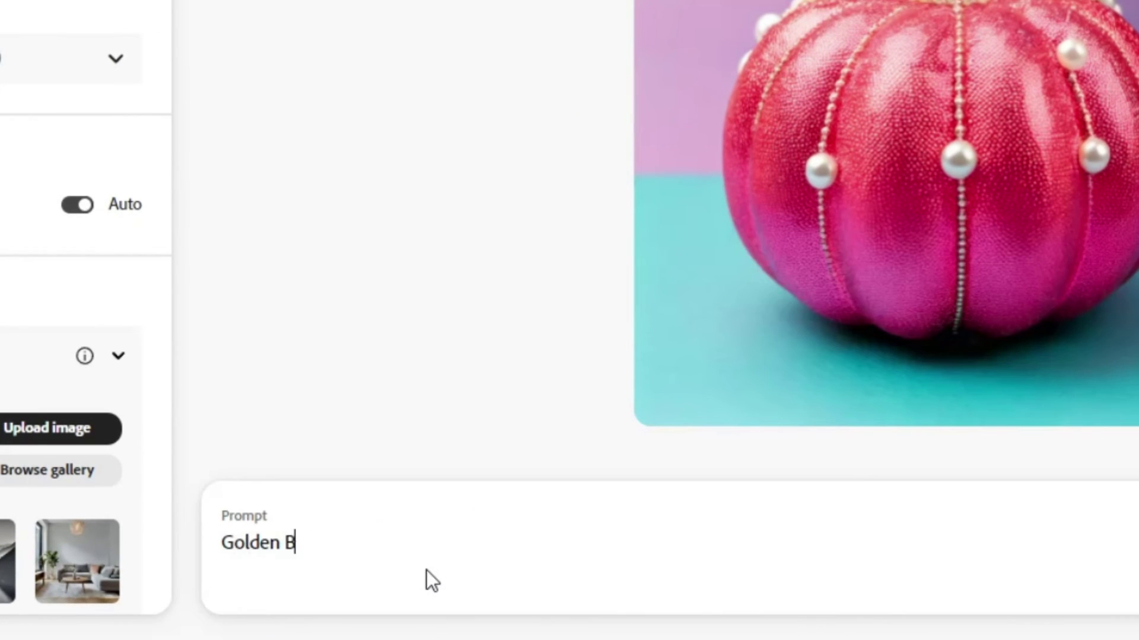
pyautogui.write('alloon Text, Isolated ')
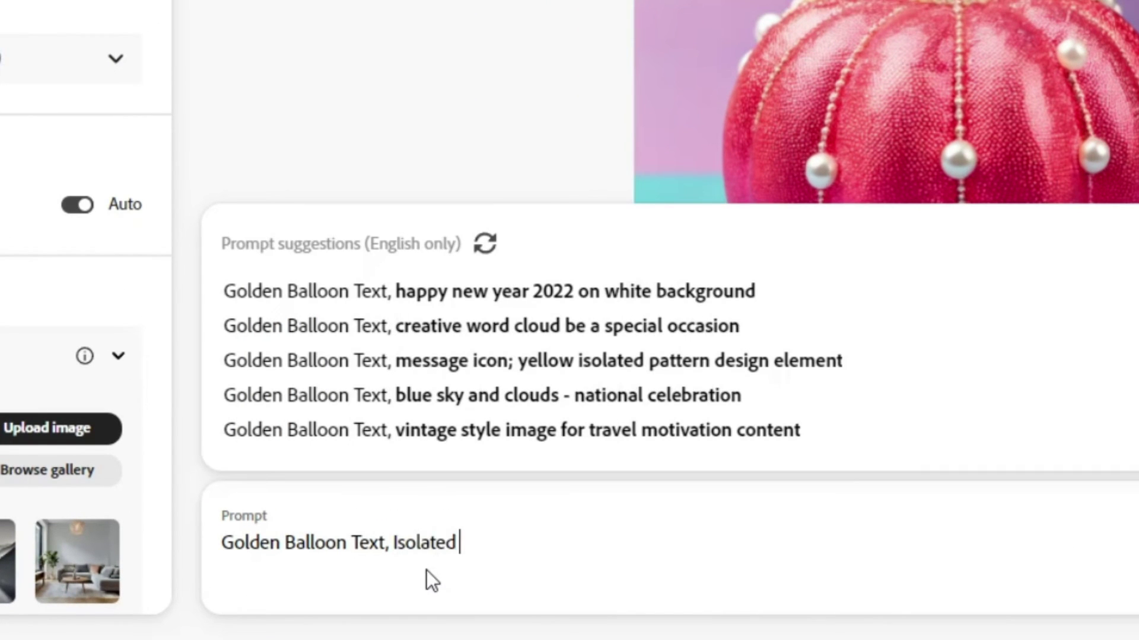
pyautogui.write('Background')
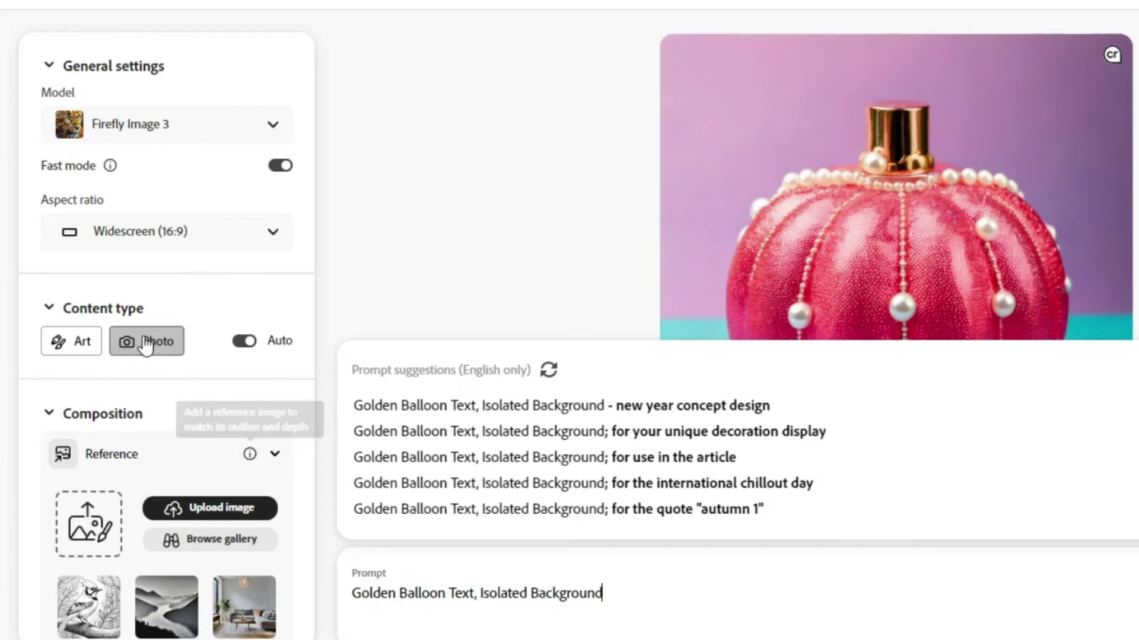
pyautogui.click(145, 347)
pyautogui.click(1067, 590)
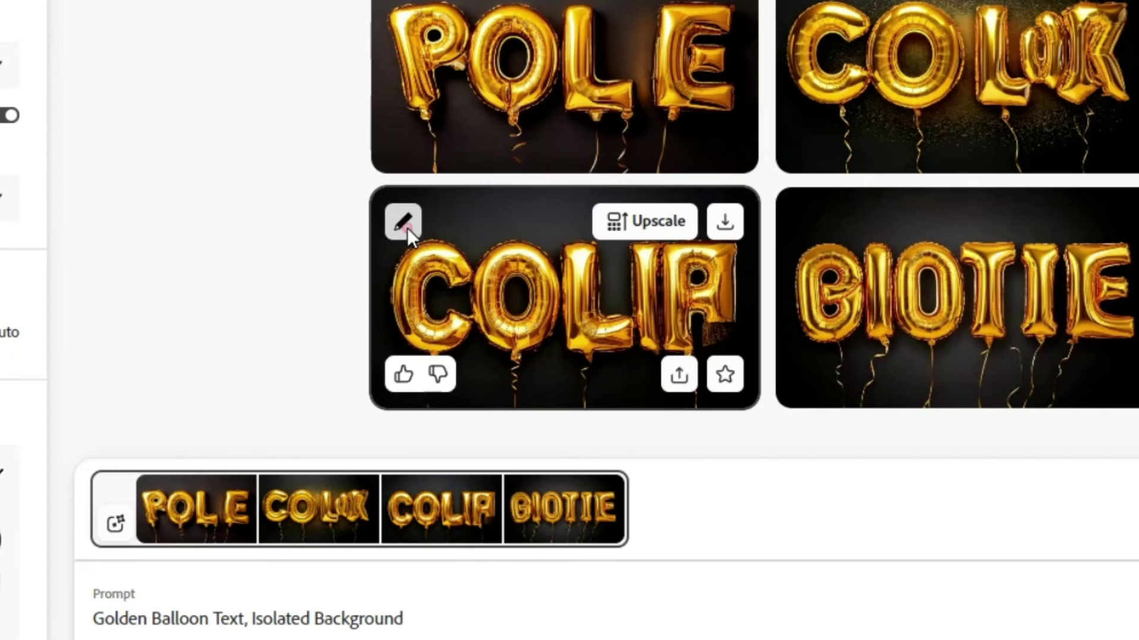
# Use the third generated image as style reference at maximum strength.
pyautogui.click(466, 317)
pyautogui.click(476, 408)
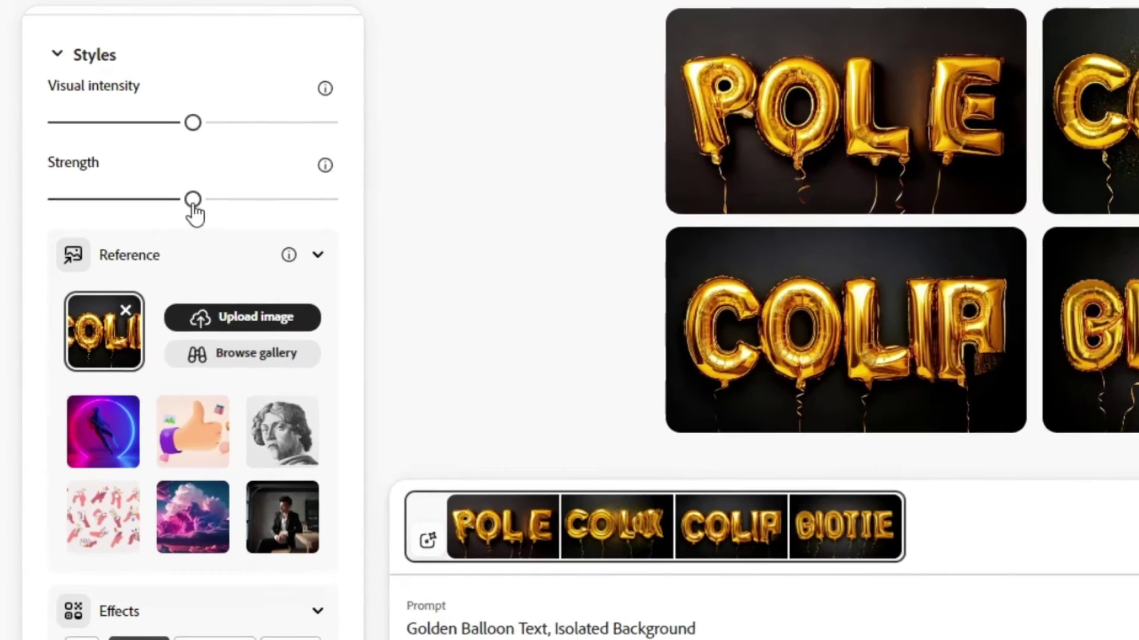
pyautogui.moveTo(169, 175); pyautogui.dragTo(259, 178)
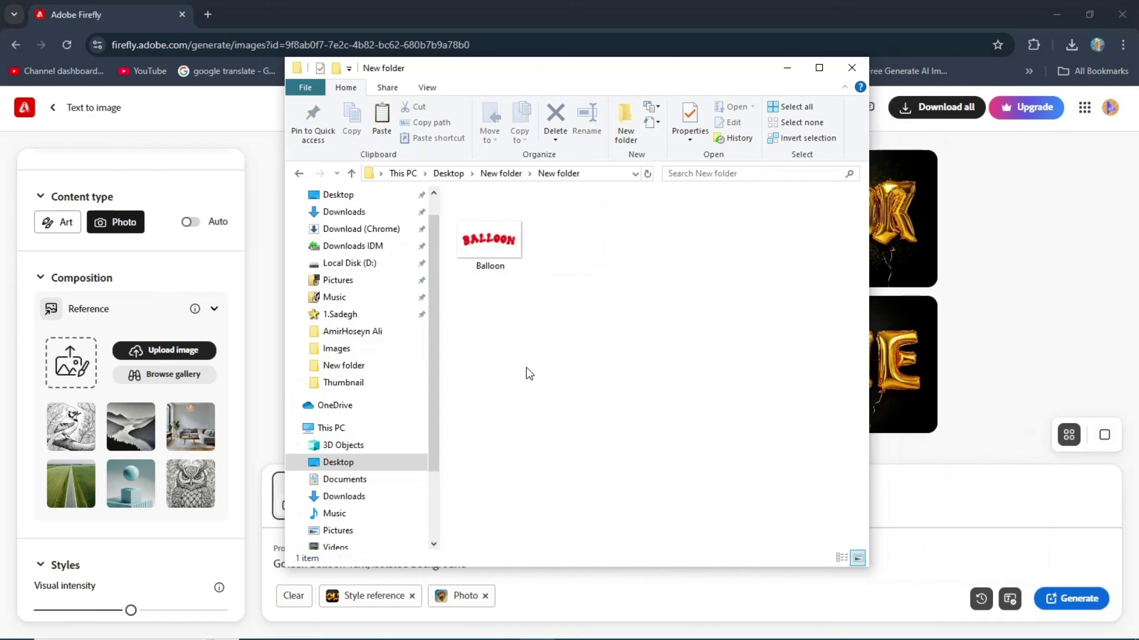
# Add the saved Balloon JPEG as composition reference at maximum strength.
pyautogui.click(478, 266)
pyautogui.moveTo(474, 266); pyautogui.dragTo(72, 366)
pyautogui.click(1071, 460)
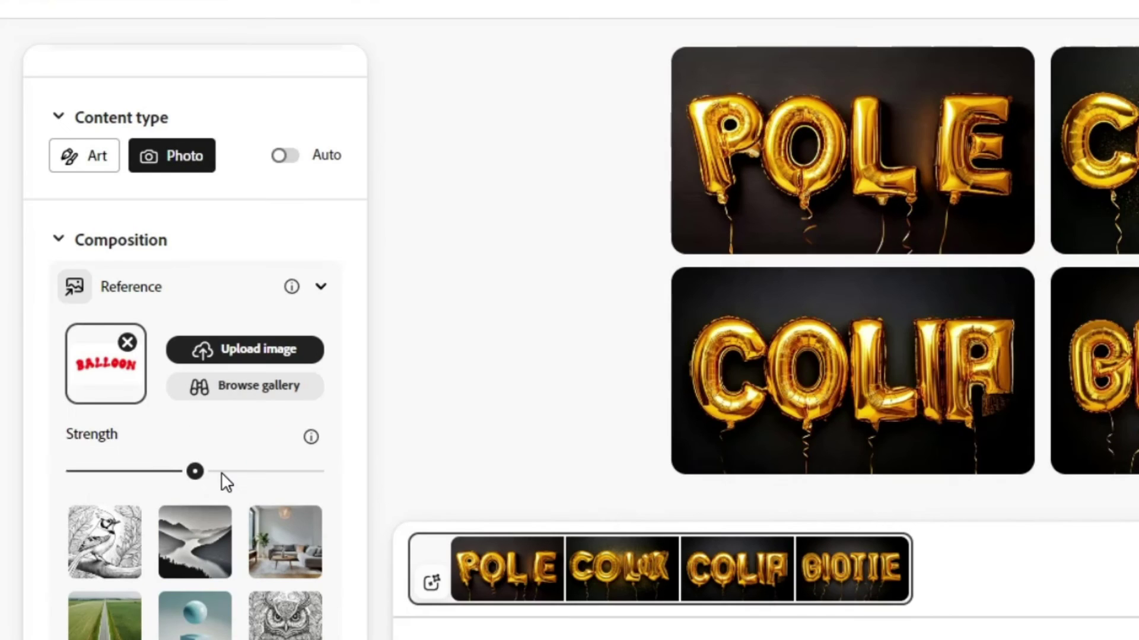
pyautogui.moveTo(219, 478); pyautogui.dragTo(390, 485)
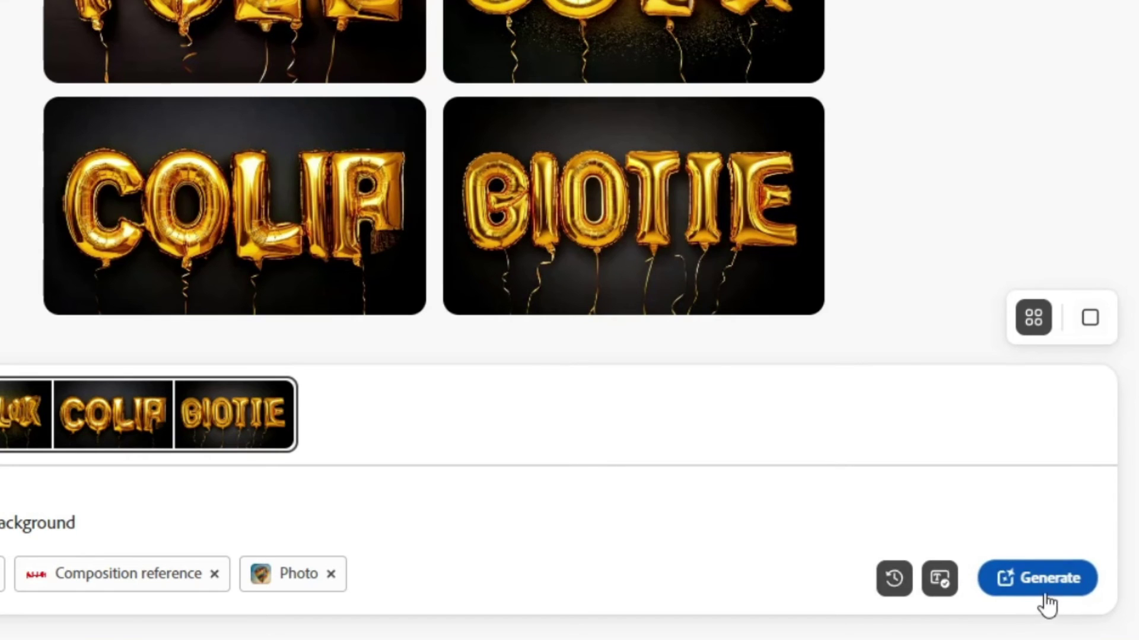
# Generate with both references, then view the golden BALLOON result and upscale it.
pyautogui.click(1048, 605)
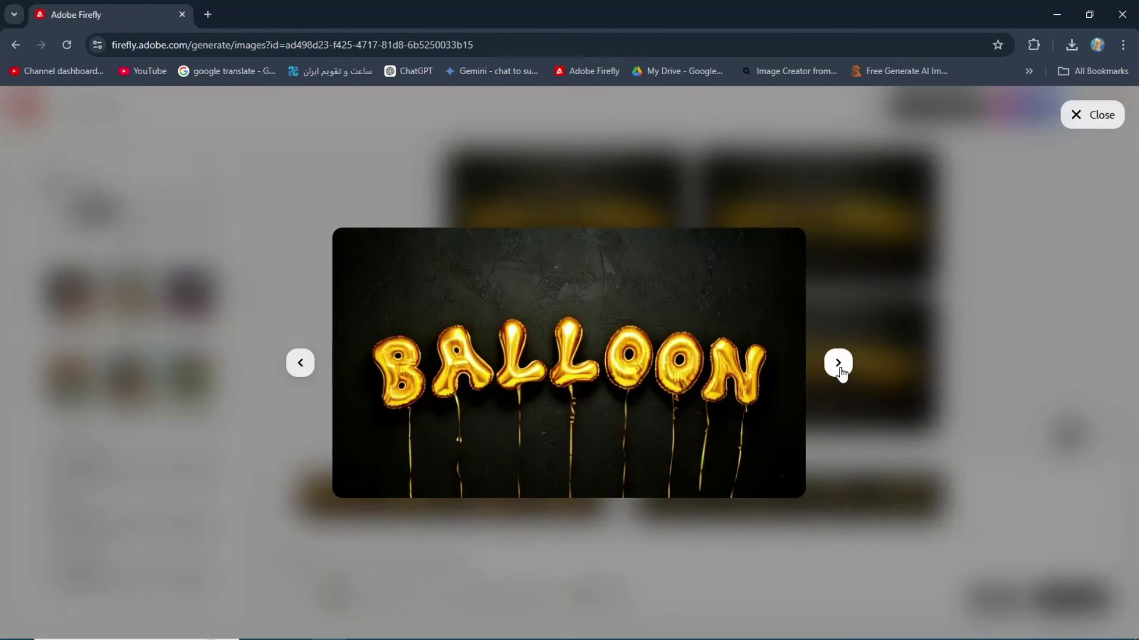
pyautogui.click(860, 403)
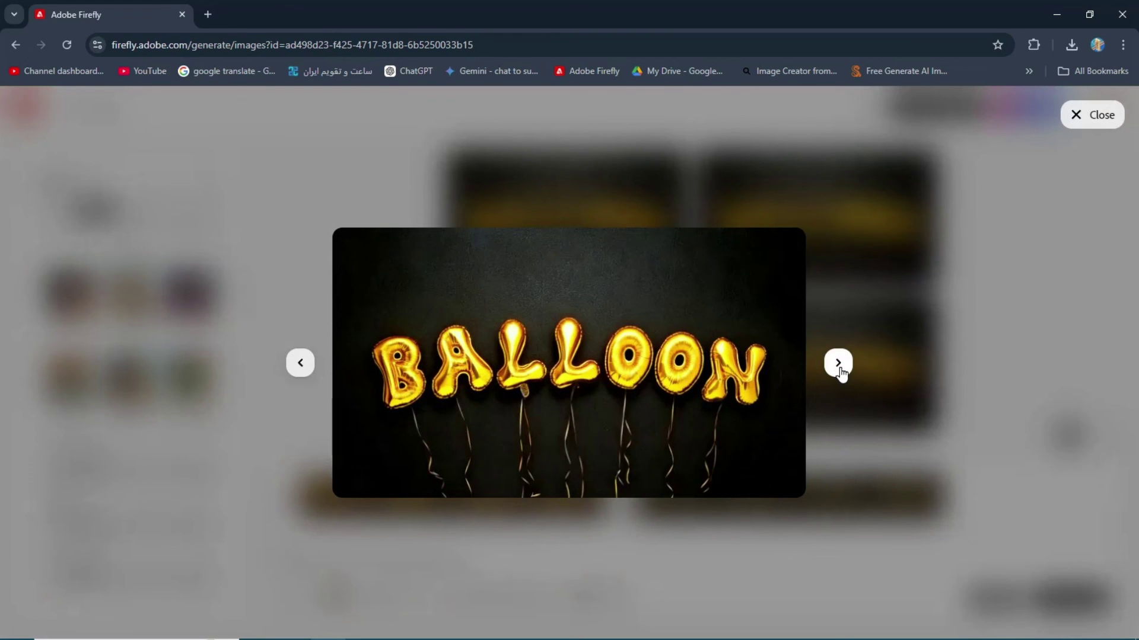
pyautogui.click(839, 368)
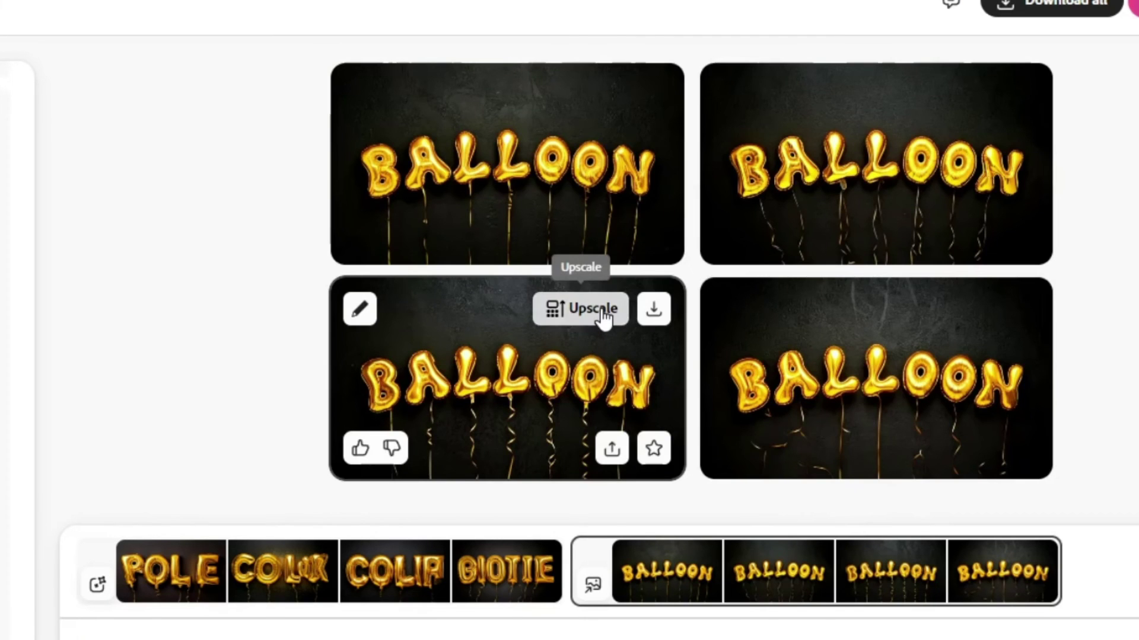
pyautogui.click(596, 310)
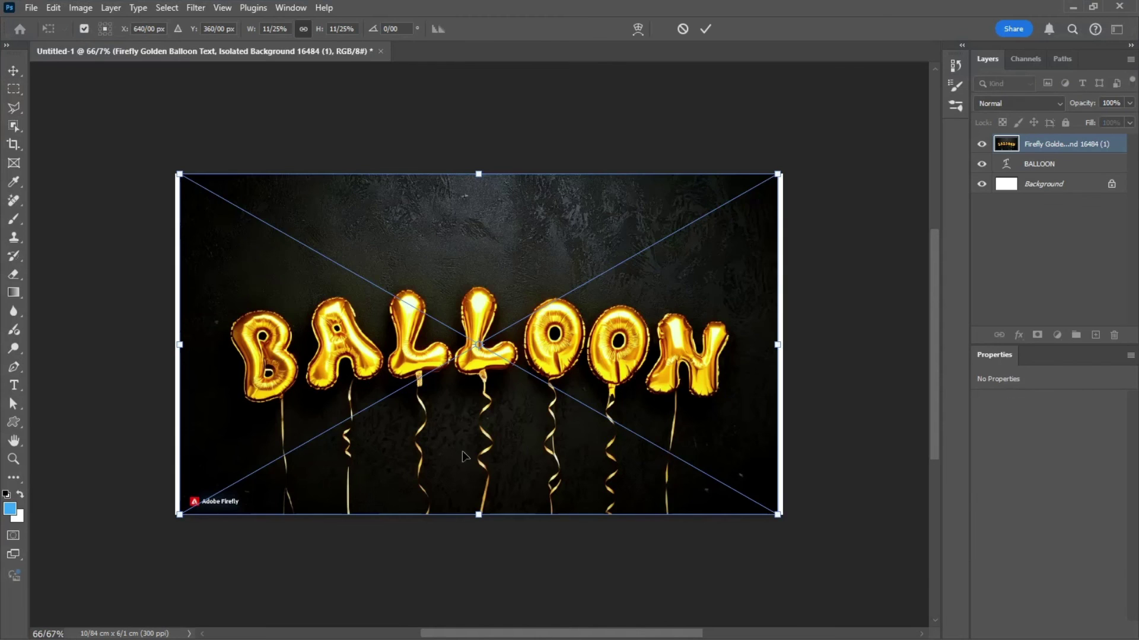
# Commit the placed Firefly BALLOON image and toggle its visibility to compare.
pyautogui.press('Return')
pyautogui.keyDown('ctrl'); pyautogui.click(990, 161); pyautogui.keyUp('ctrl')
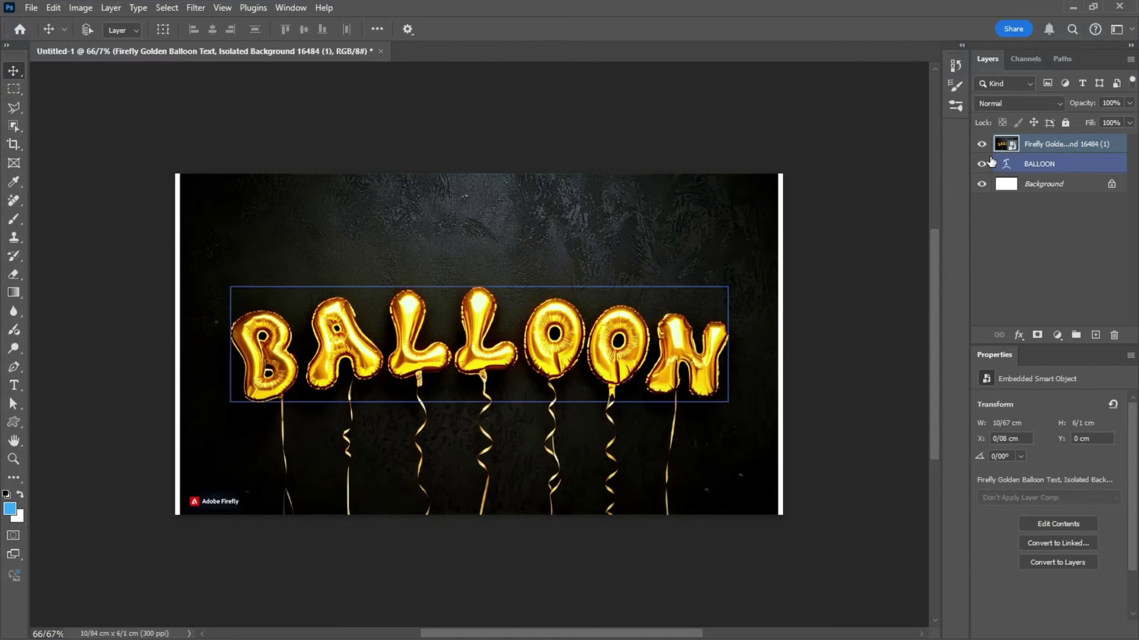
pyautogui.click(981, 144)
pyautogui.click(982, 144)
# Erase the Adobe Firefly watermark with the Remove Tool.
pyautogui.rightClick(14, 201)
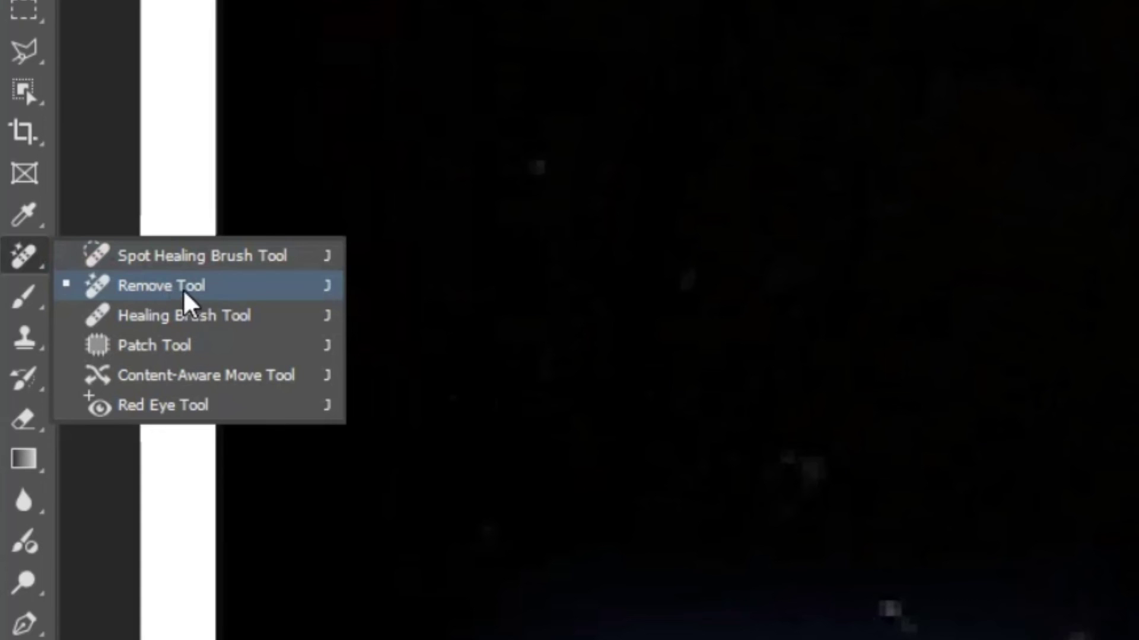
pyautogui.click(183, 290)
pyautogui.moveTo(554, 508)
pyautogui.mouseDown()
pyautogui.moveTo(412, 473)
pyautogui.moveTo(274, 496)
pyautogui.moveTo(528, 501)
pyautogui.mouseUp()
pyautogui.press('Return')
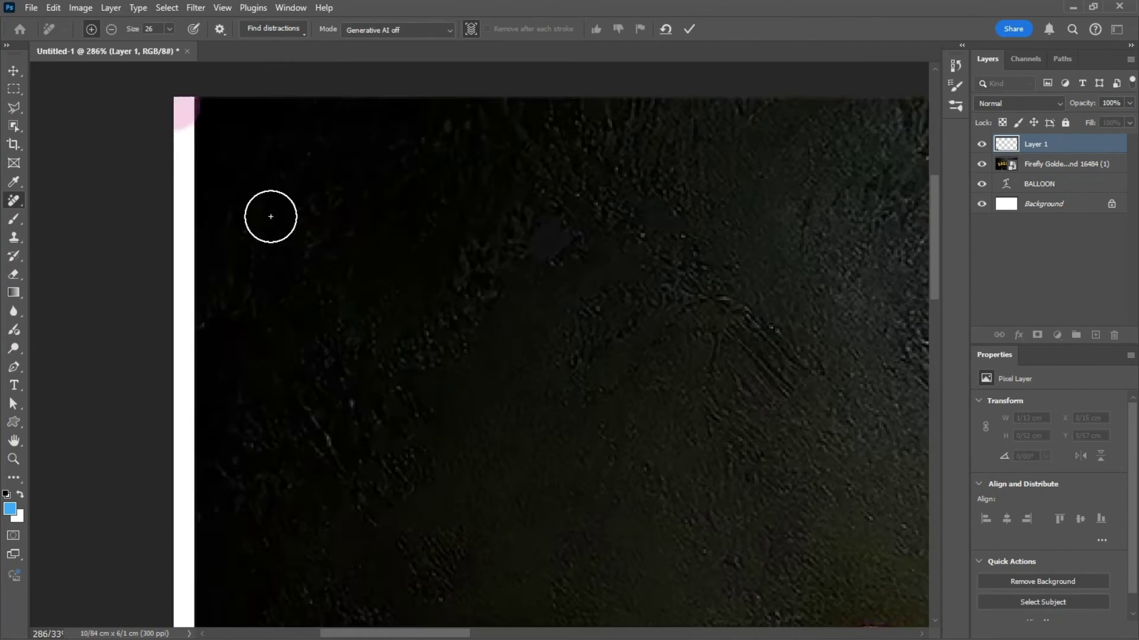
pyautogui.scroll(-5, 269, 216)
pyautogui.scroll(5, 290, 437)
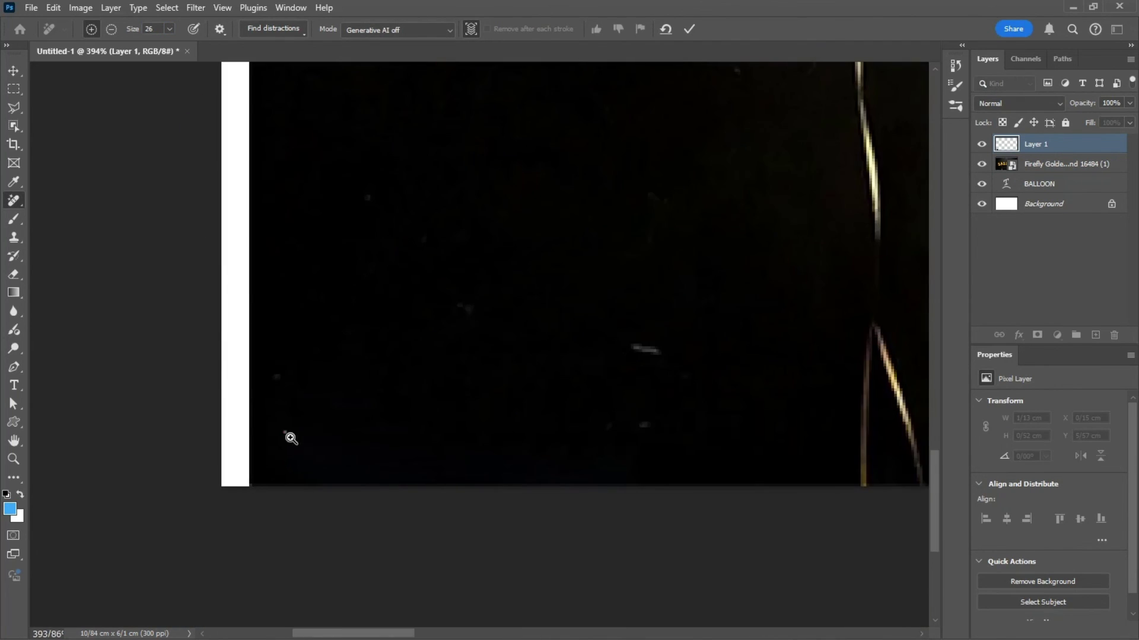
# Erase the white strips along the left and right edges of the image.
pyautogui.keyDown('shift'); pyautogui.click(232, 517); pyautogui.keyUp('shift')
pyautogui.press('Return')
pyautogui.scroll(-5, 254, 495)
pyautogui.scroll(5, 849, 87)
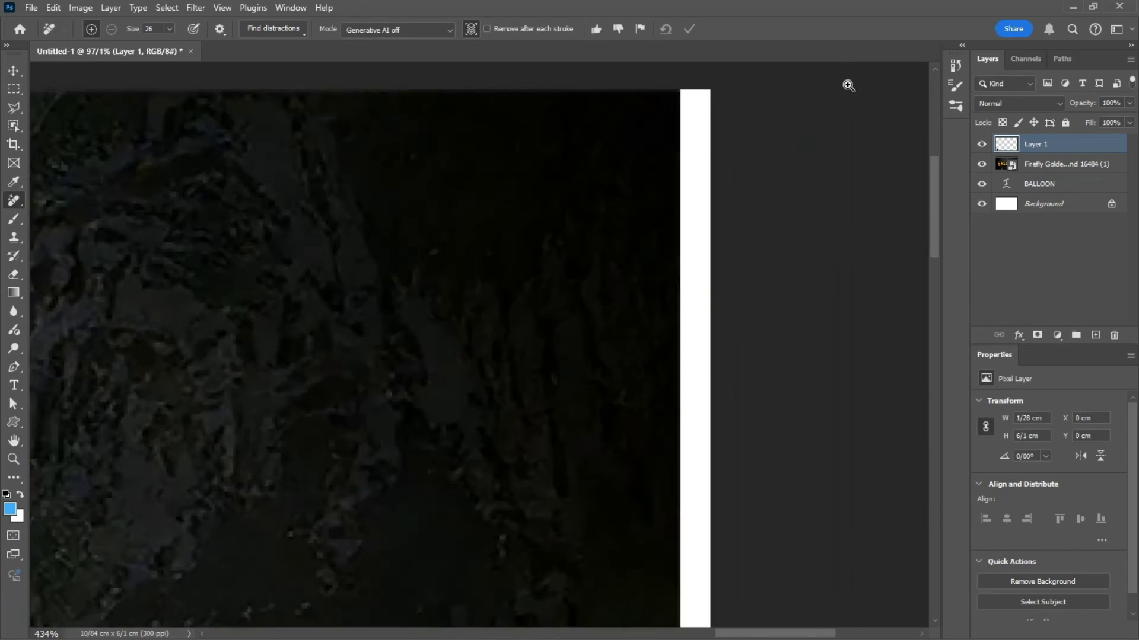
pyautogui.click(721, 101)
pyautogui.scroll(-5, 493, 273)
pyautogui.scroll(5, 497, 427)
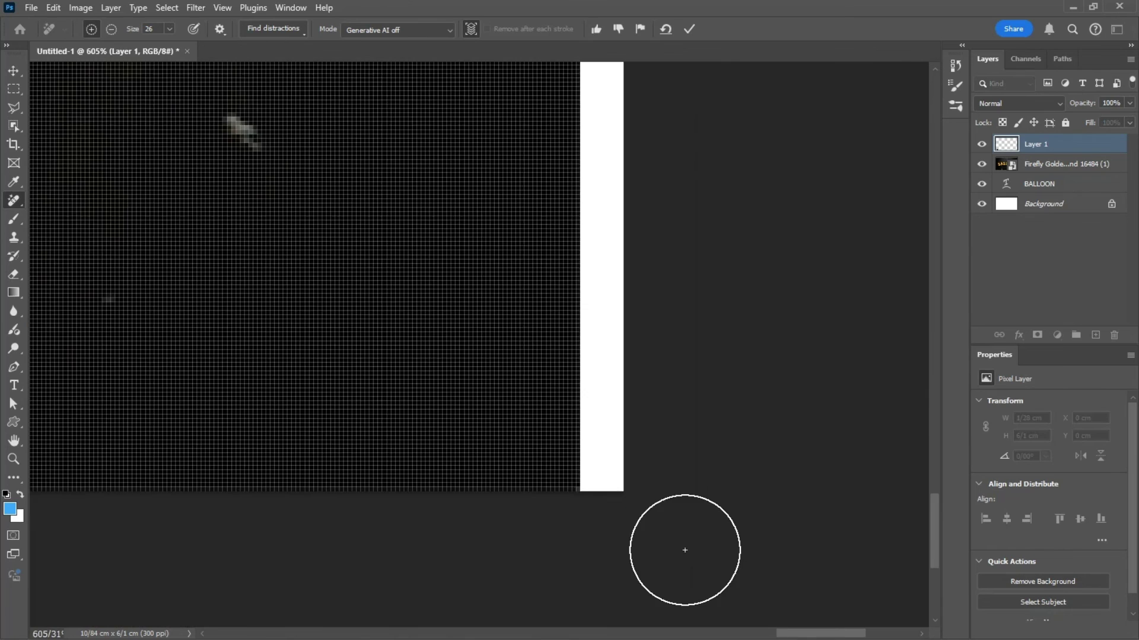